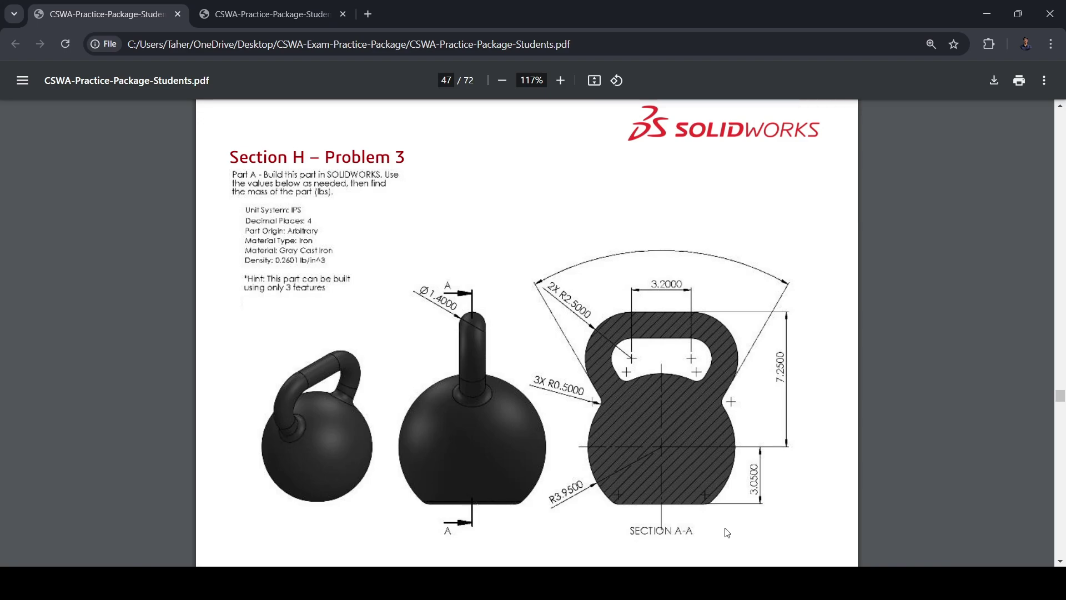
Switch from the kettlebell problem PDF in Chrome to SOLIDWORKS.
key(alt+Tab)
Create a new part and start a sketch on the Front Plane.
key(ctrl+n)
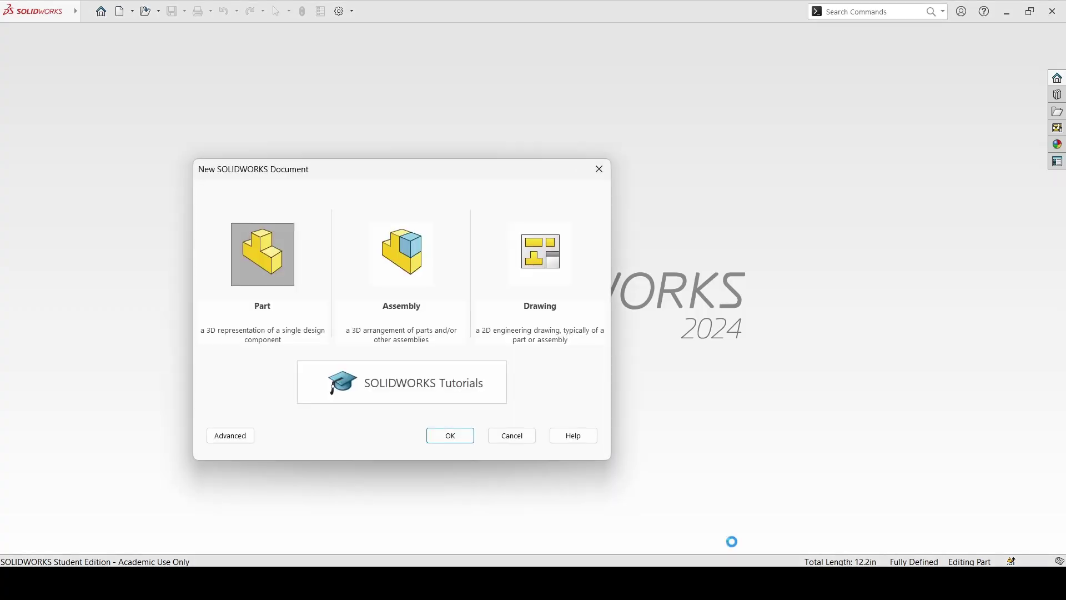
key(Return)
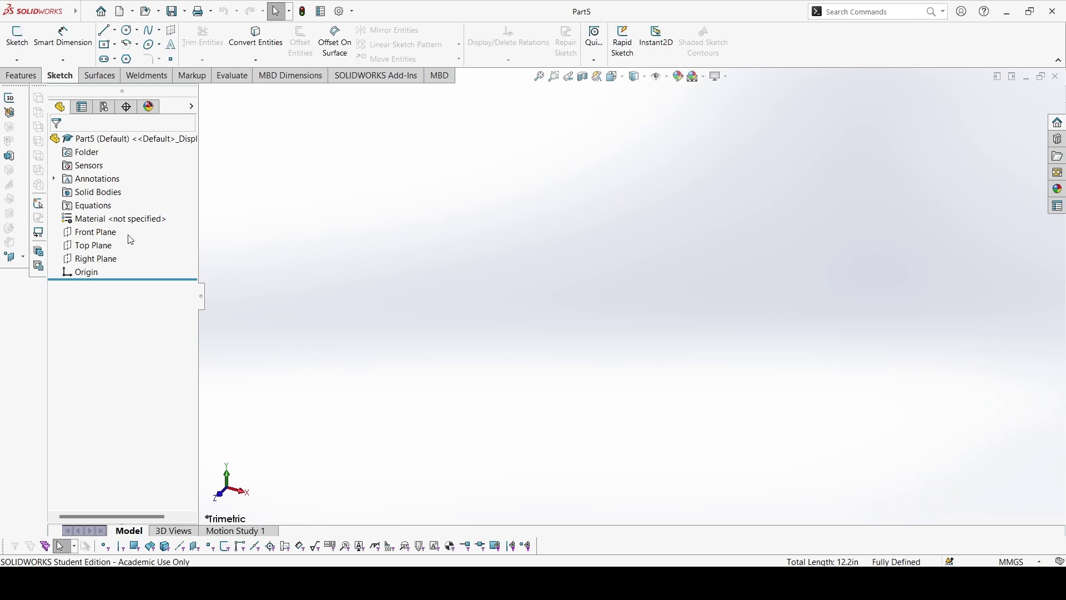
click(92, 232)
click(114, 209)
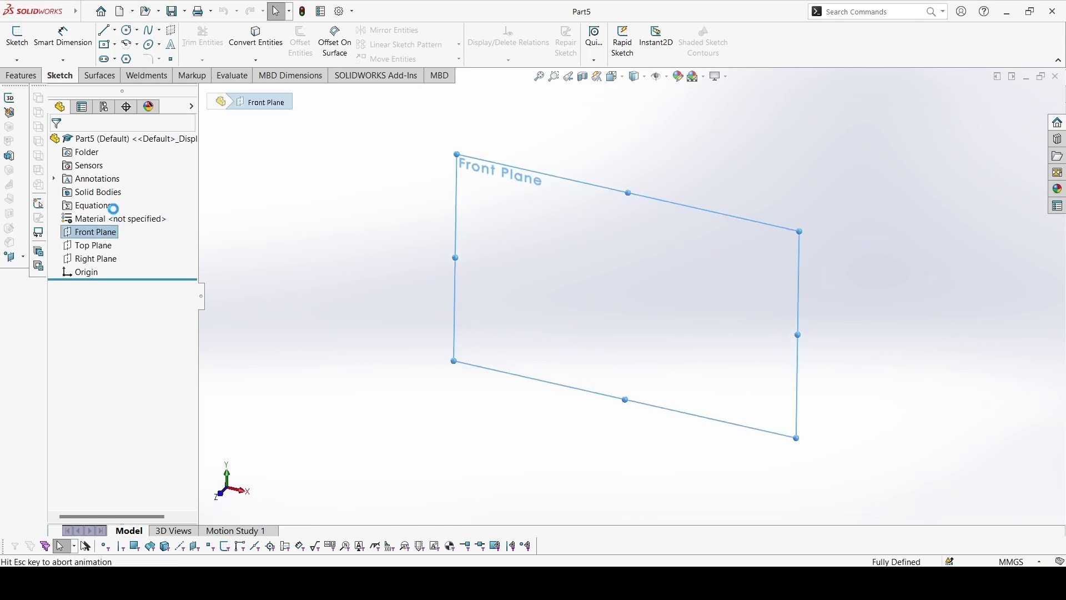
click(87, 12)
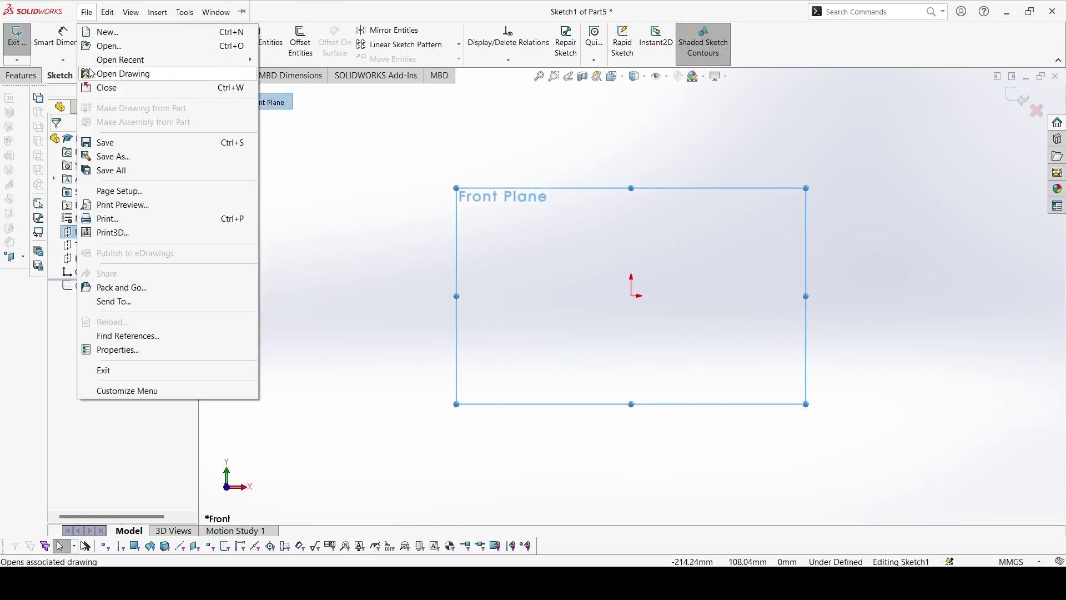
click(352, 176)
key(Escape)
Draw a closed profile: horizontal line from the origin, tangent arc, vertical line back to the origin.
click(105, 31)
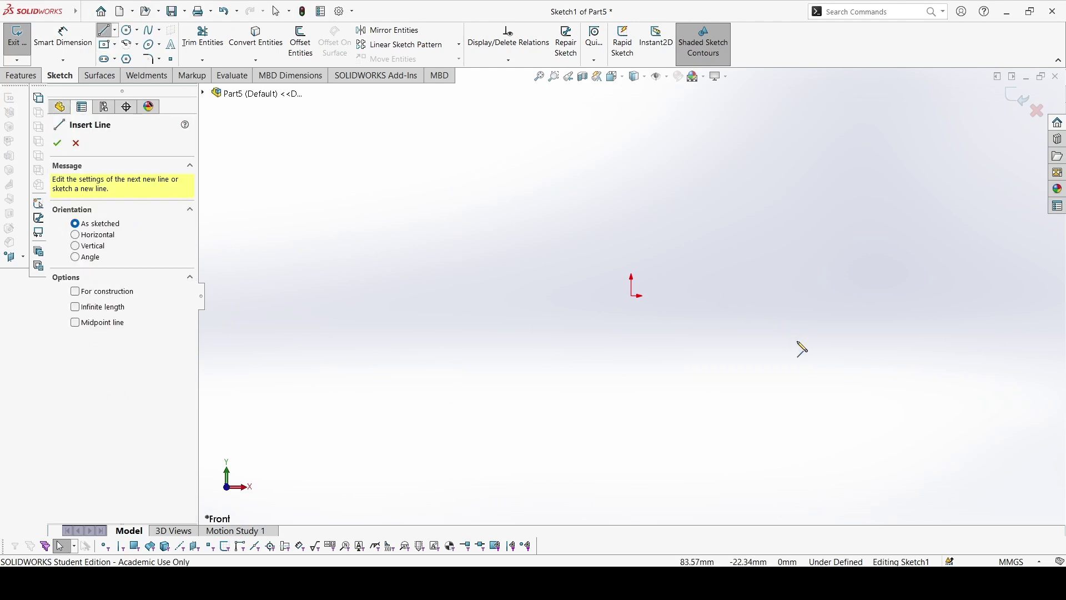
click(633, 296)
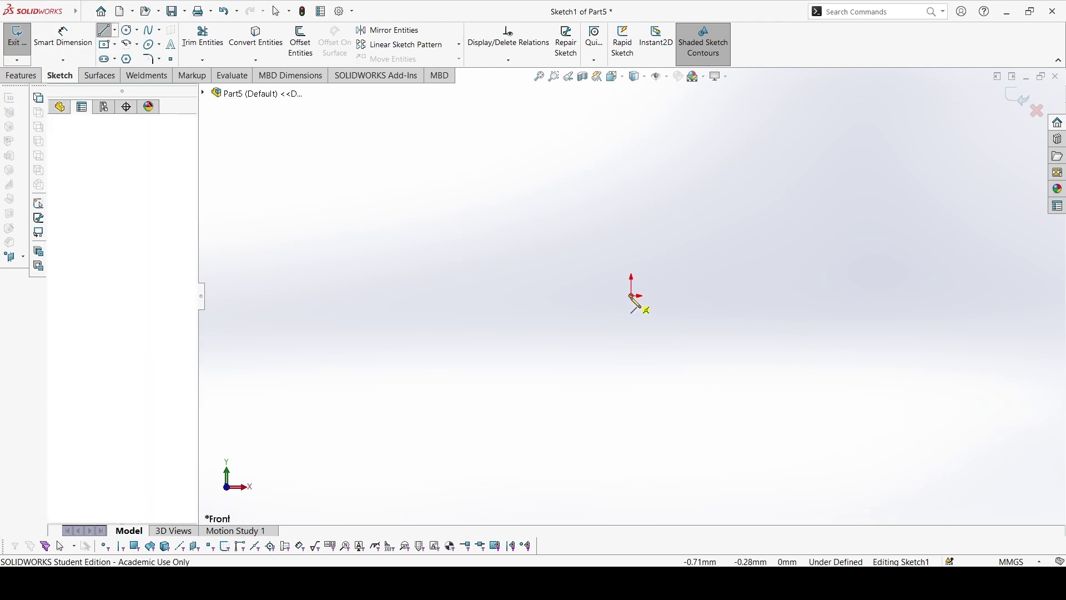
click(720, 296)
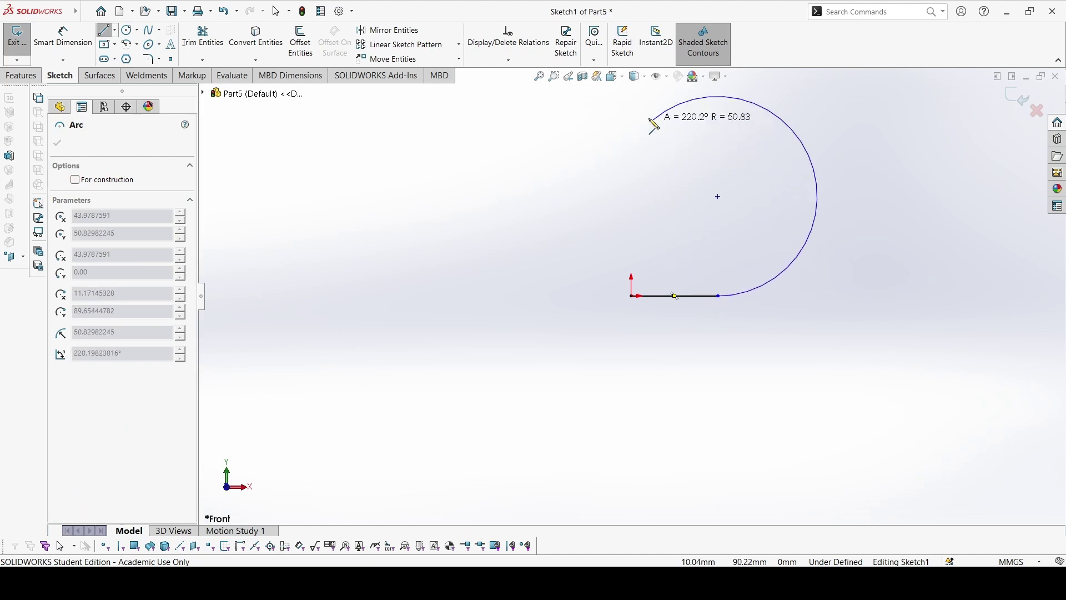
click(631, 121)
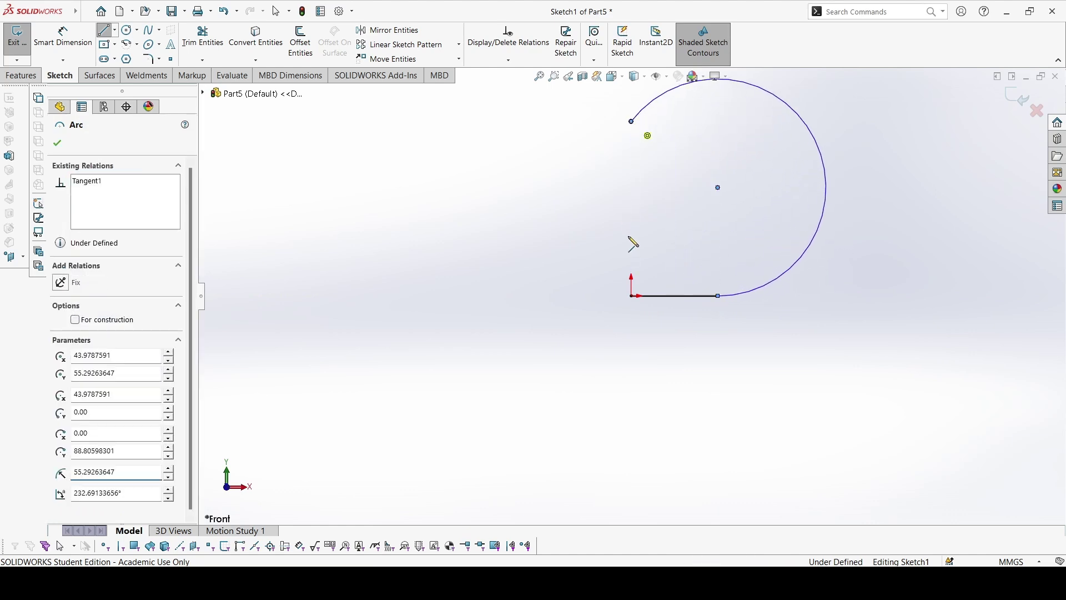
click(633, 295)
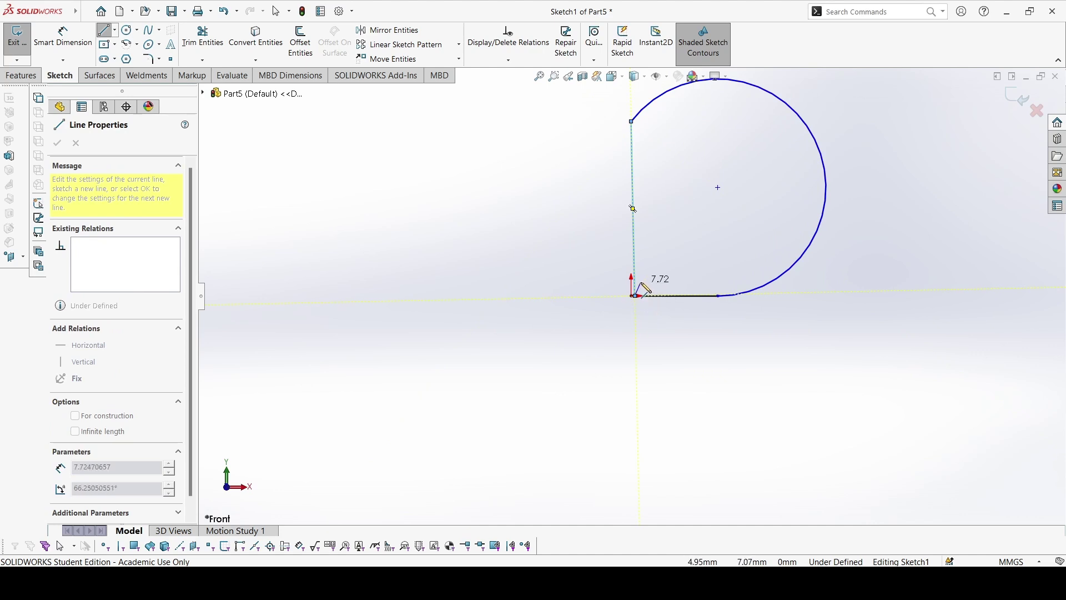
key(ctrl+z)
key(l)
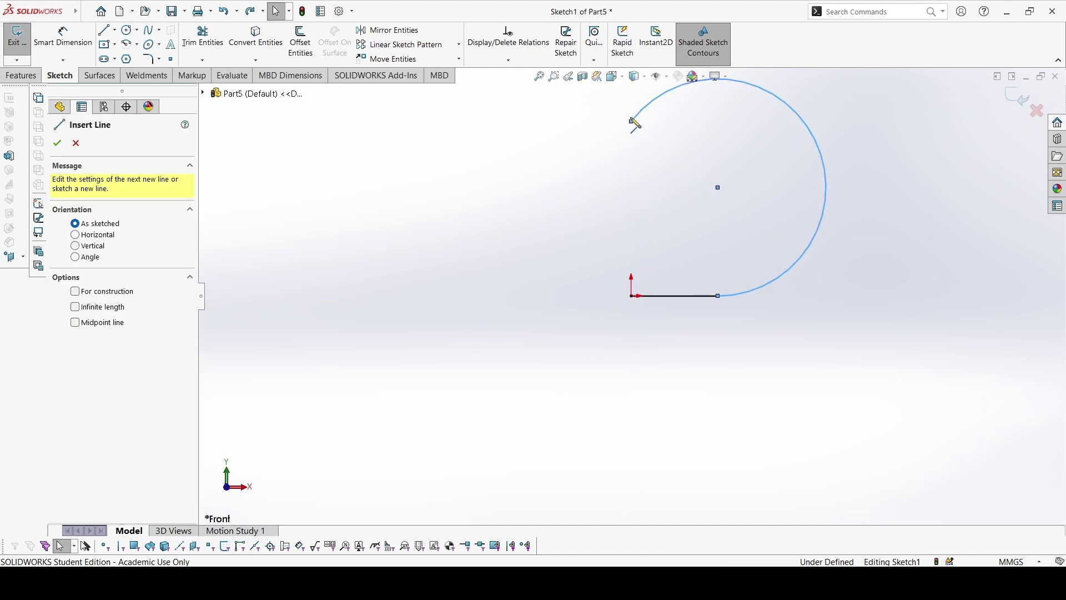
click(631, 121)
click(631, 296)
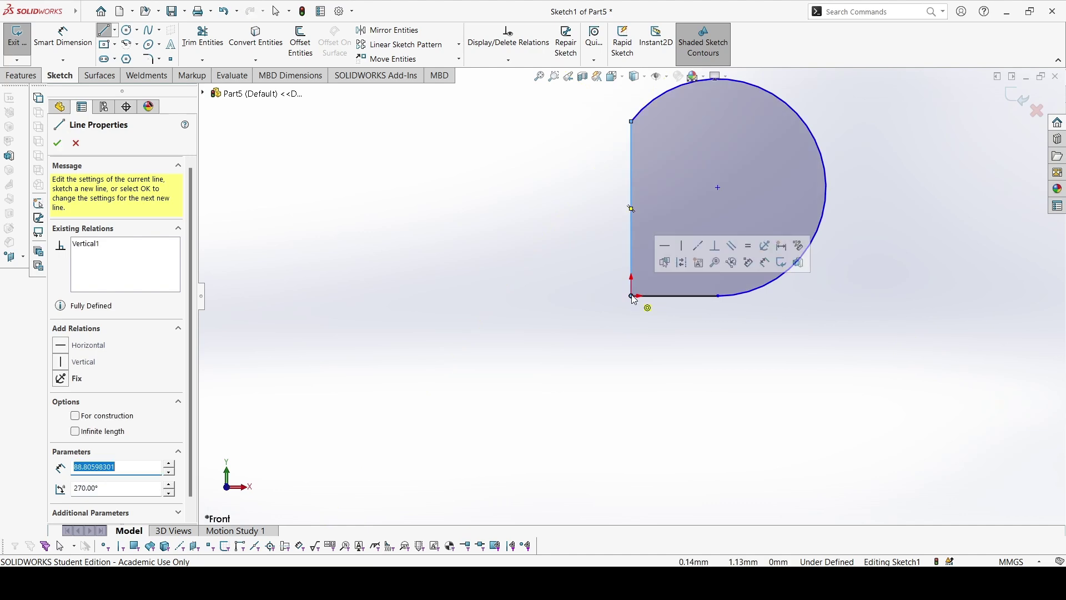
ctrl+middle_drag(630, 207, 591, 236)
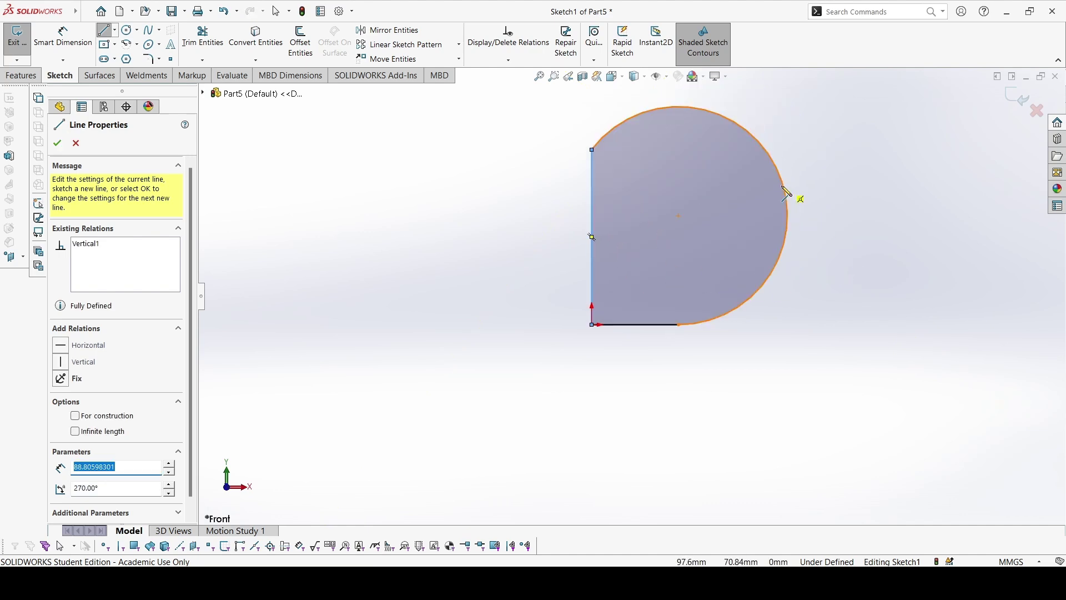
key(Escape)
click(681, 326)
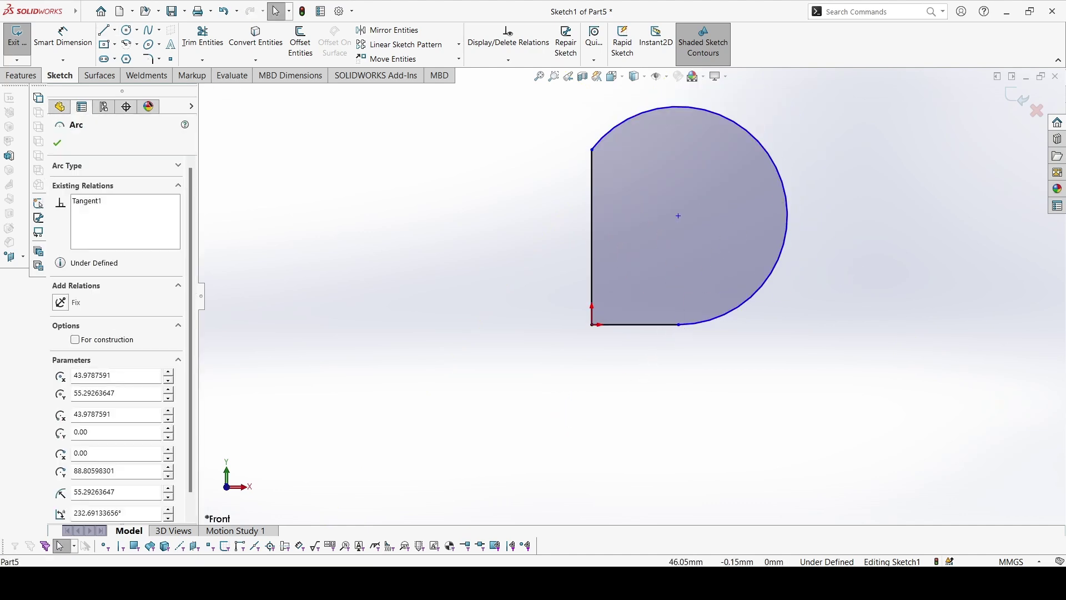
Make the arc's centre point coincident with the vertical line to form a half-disc.
click(680, 336)
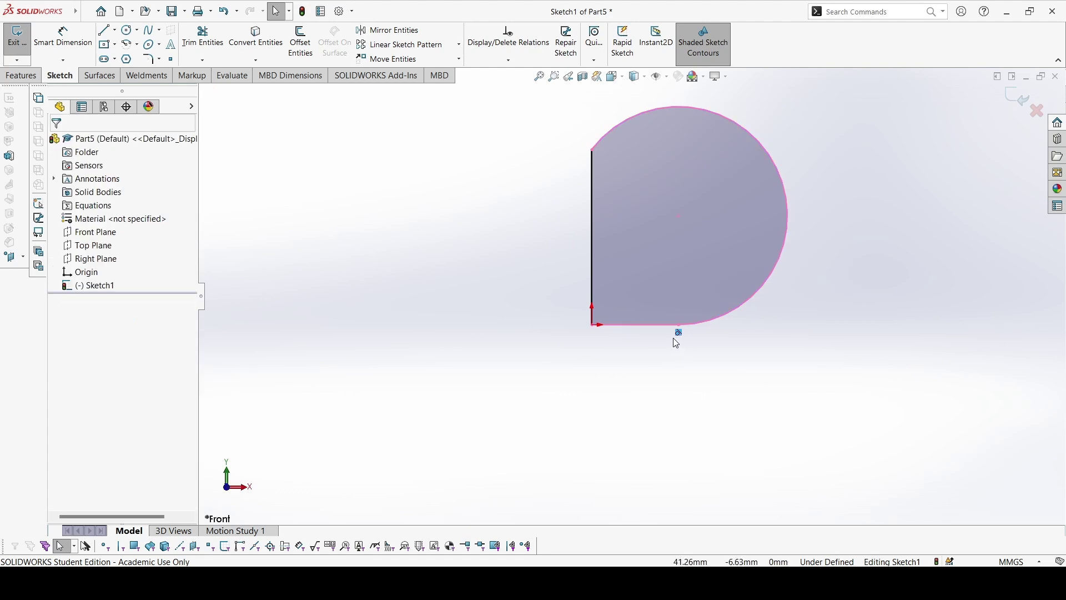
click(673, 335)
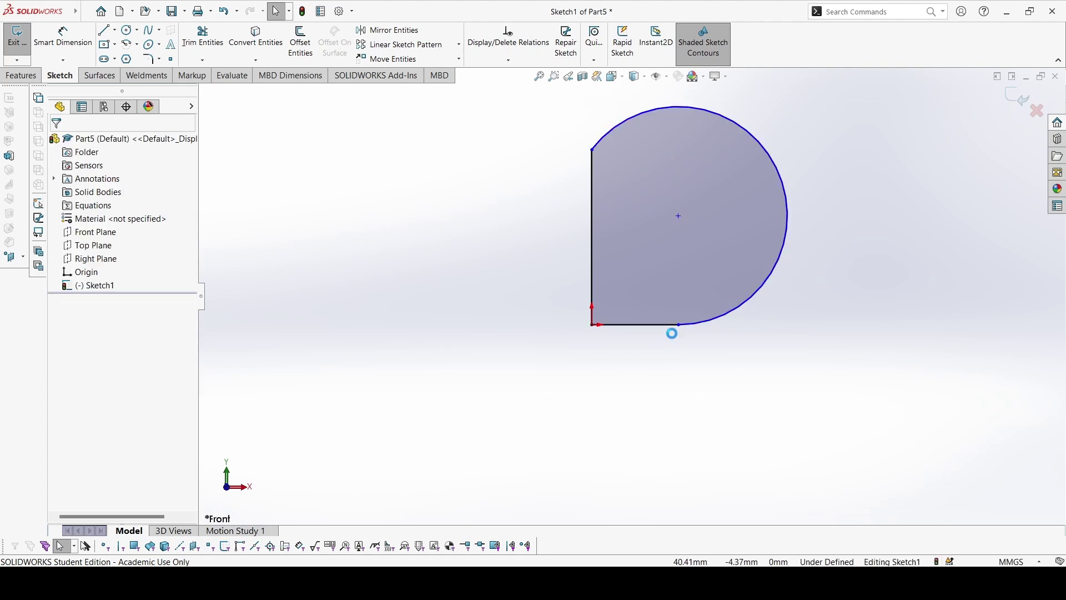
click(679, 216)
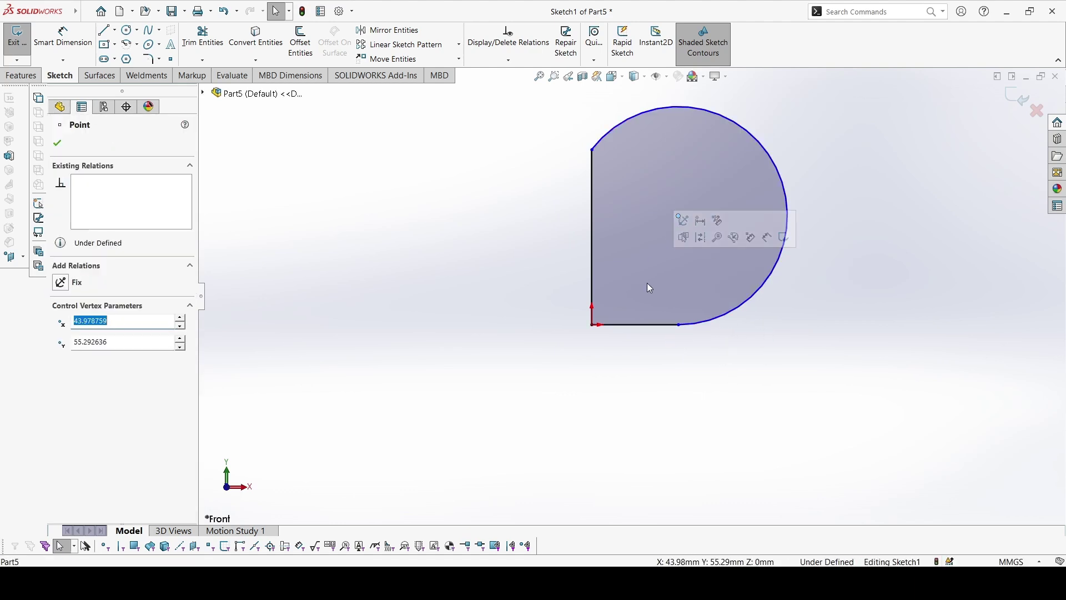
ctrl+click(593, 245)
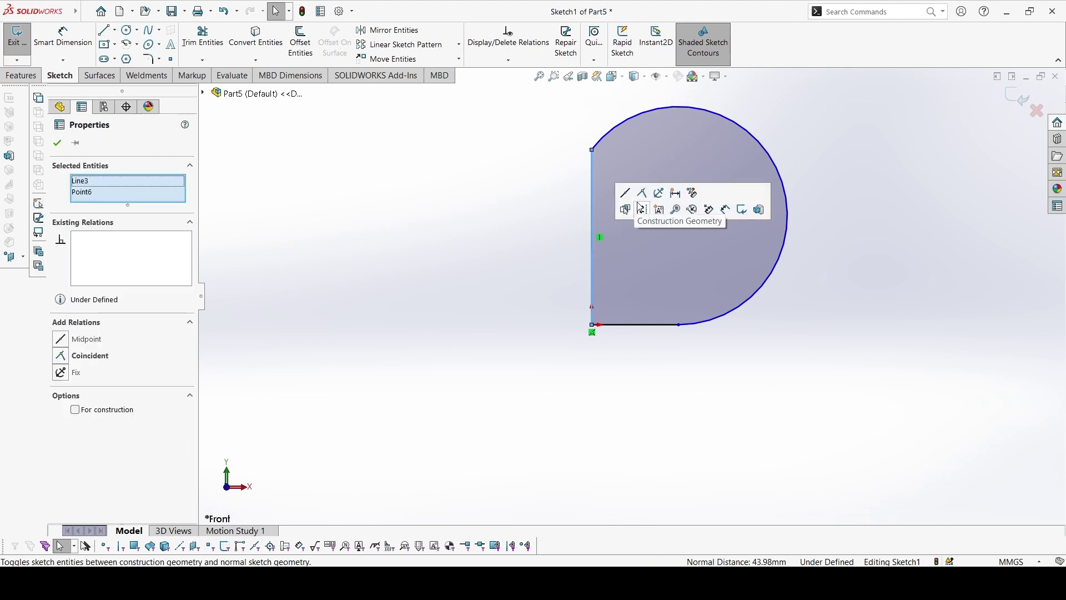
click(642, 194)
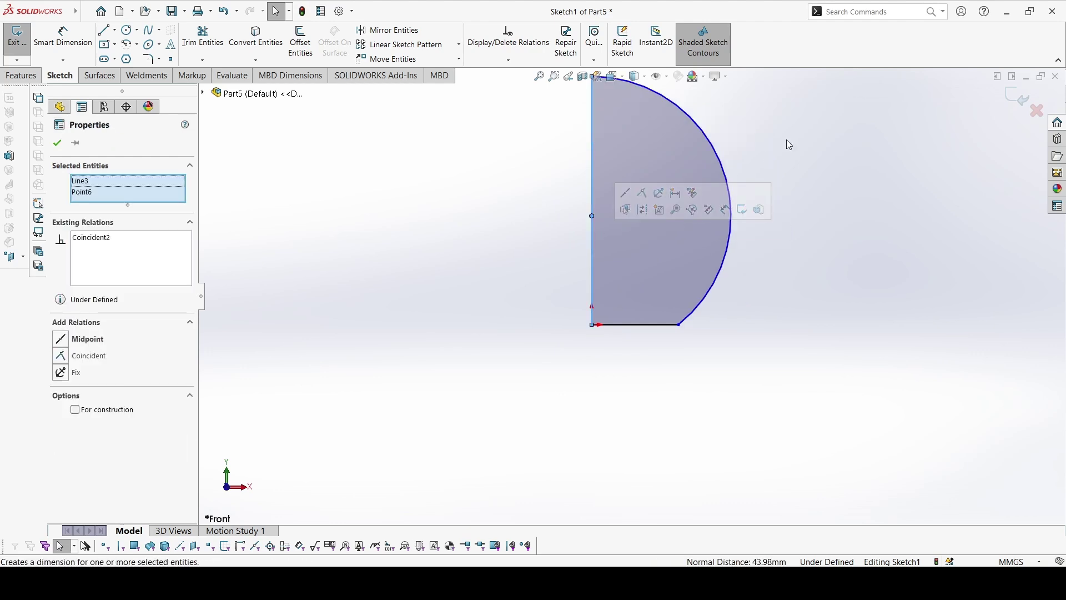
click(766, 148)
key(f)
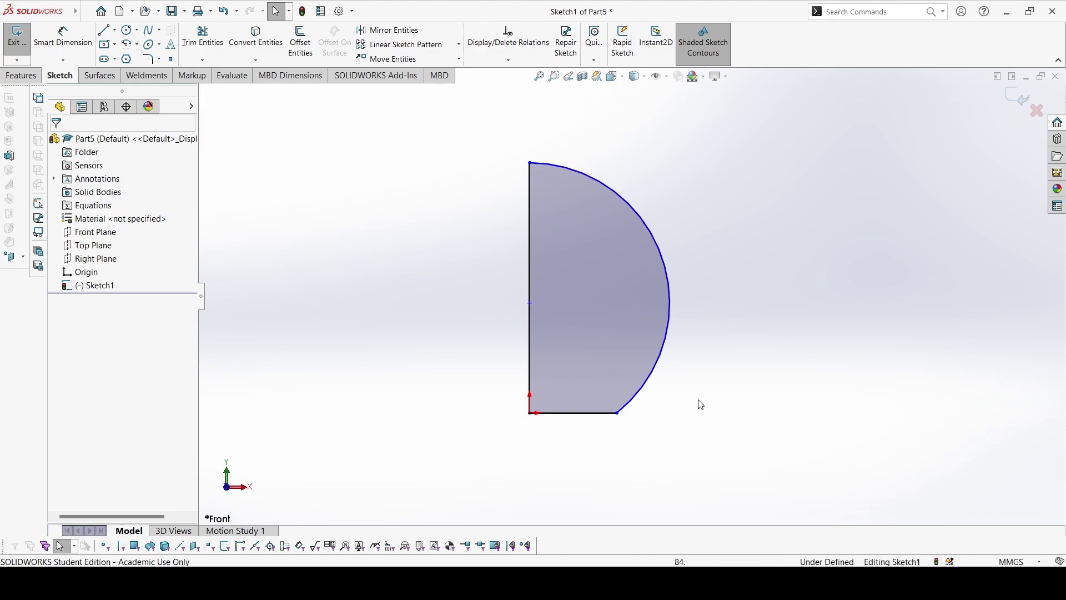
Check the problem PDF, then switch the document units to IPS.
key(alt+Tab)
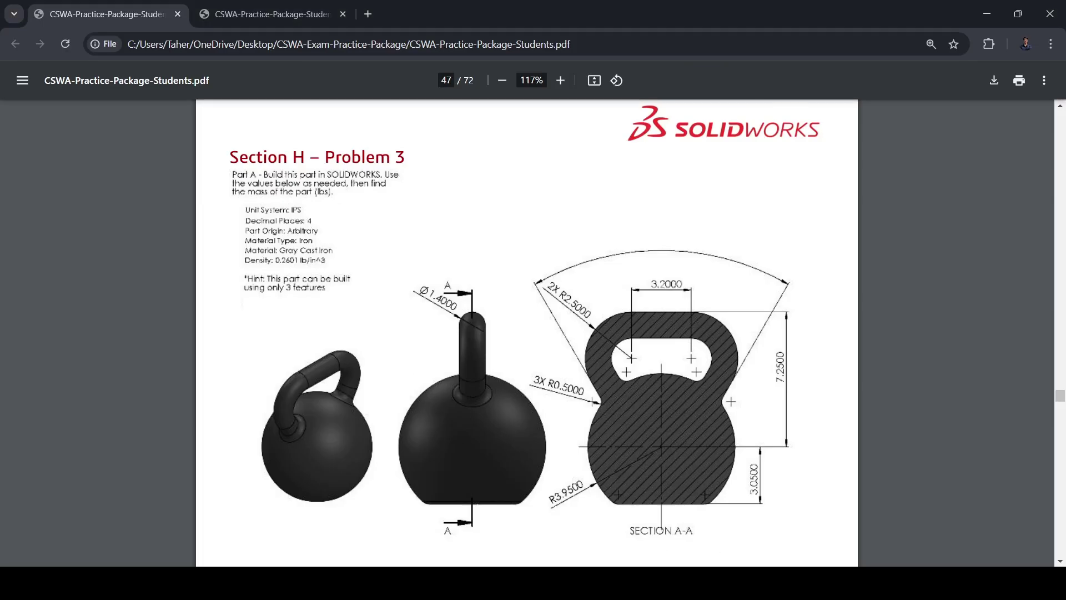
key(alt+Tab)
click(1018, 562)
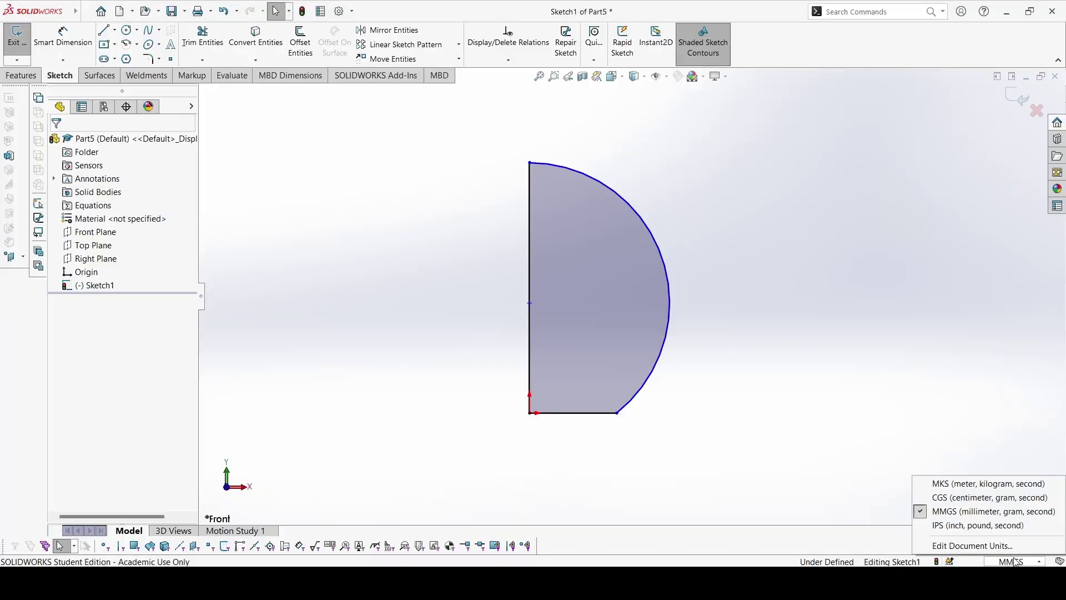
click(948, 525)
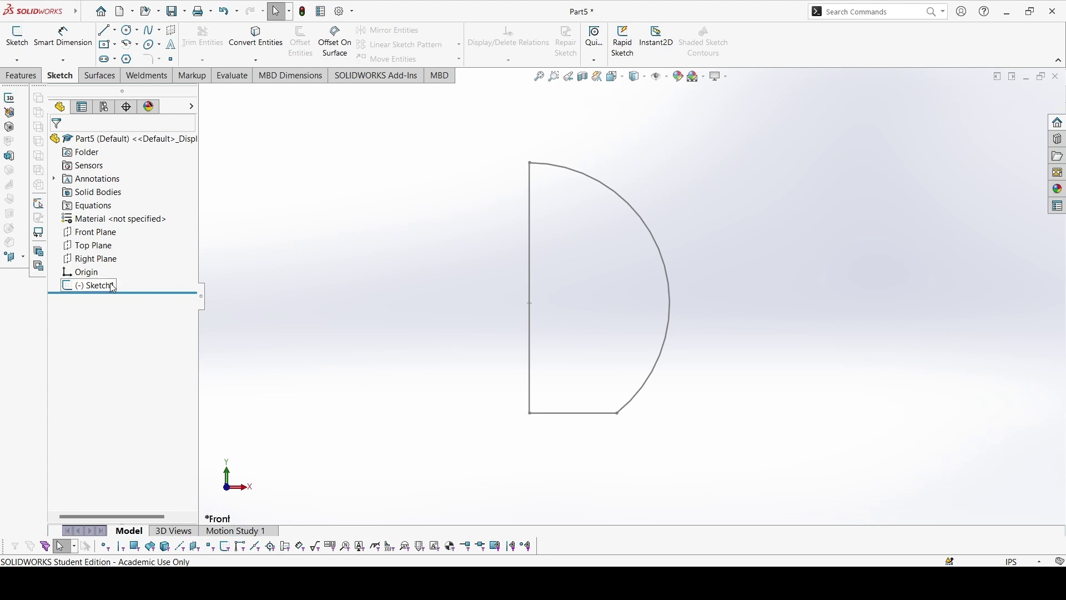
Reopen Sketch1 and dimension the arc radius to 3.95.
click(92, 285)
click(118, 250)
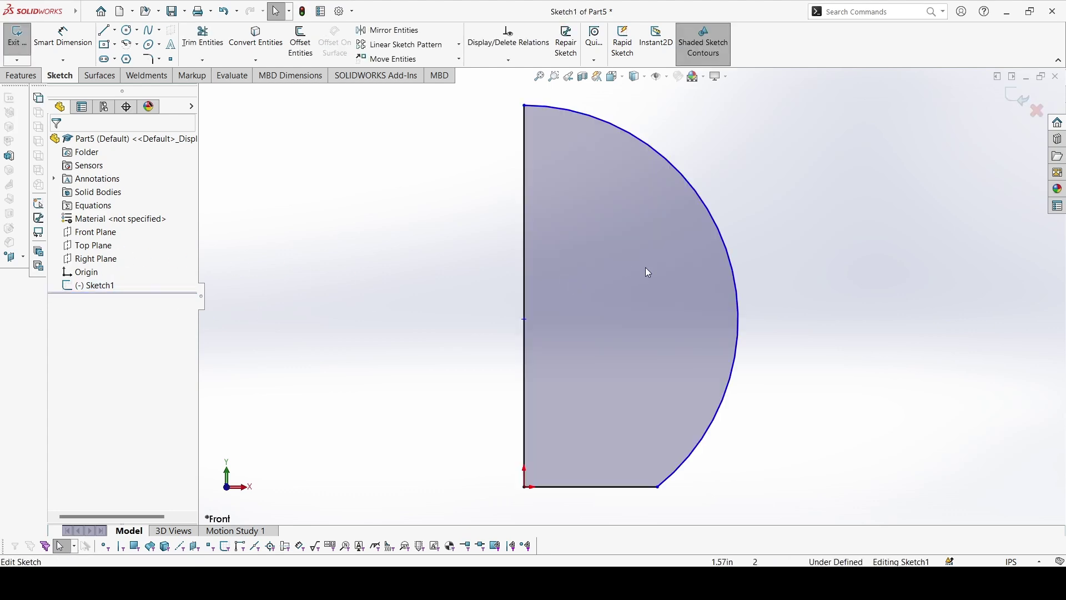
right_drag(769, 351, 808, 240)
click(736, 278)
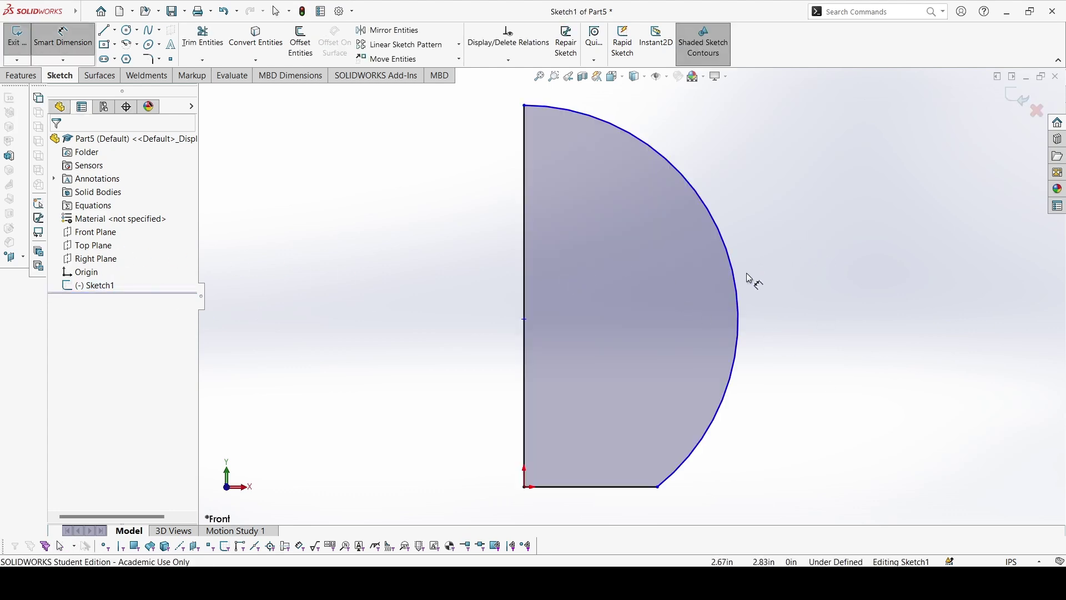
click(839, 251)
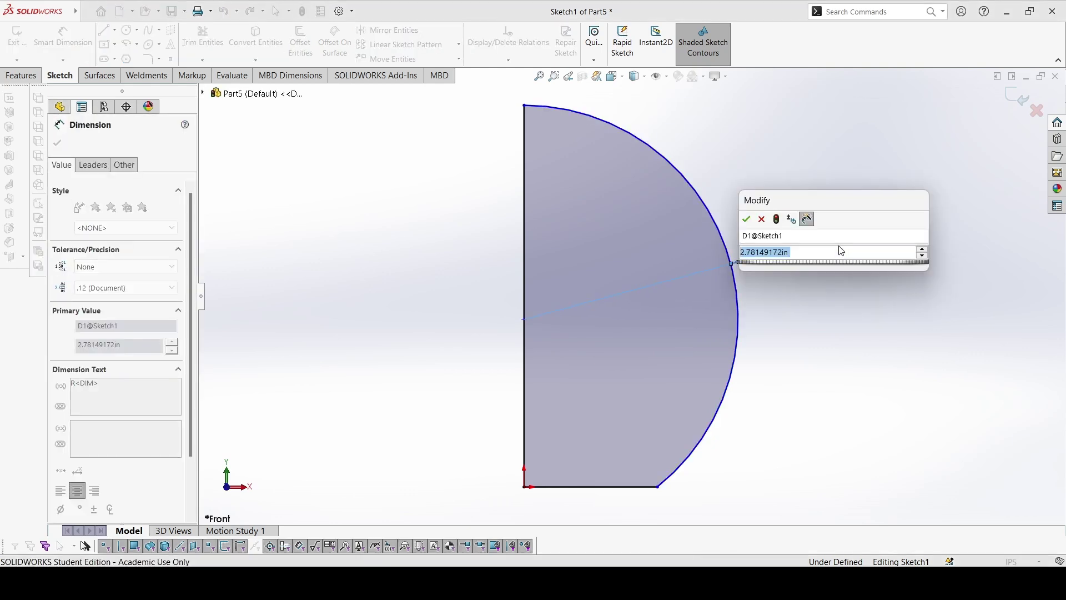
text(3.95)
key(Return)
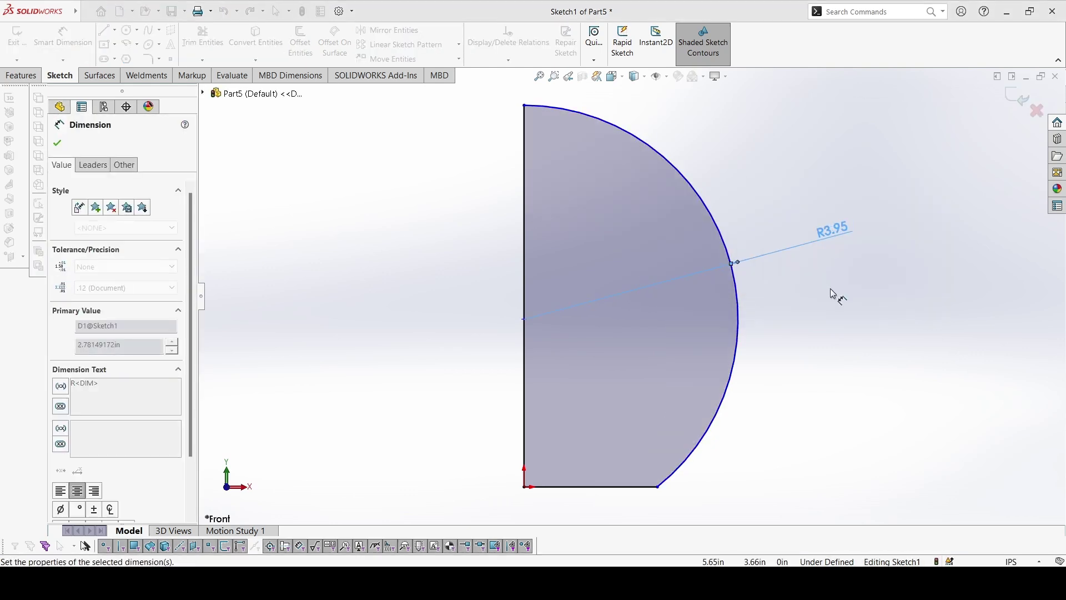
Dimension the arc centre 3.05 above the bottom line to fully define the profile.
click(525, 320)
click(610, 487)
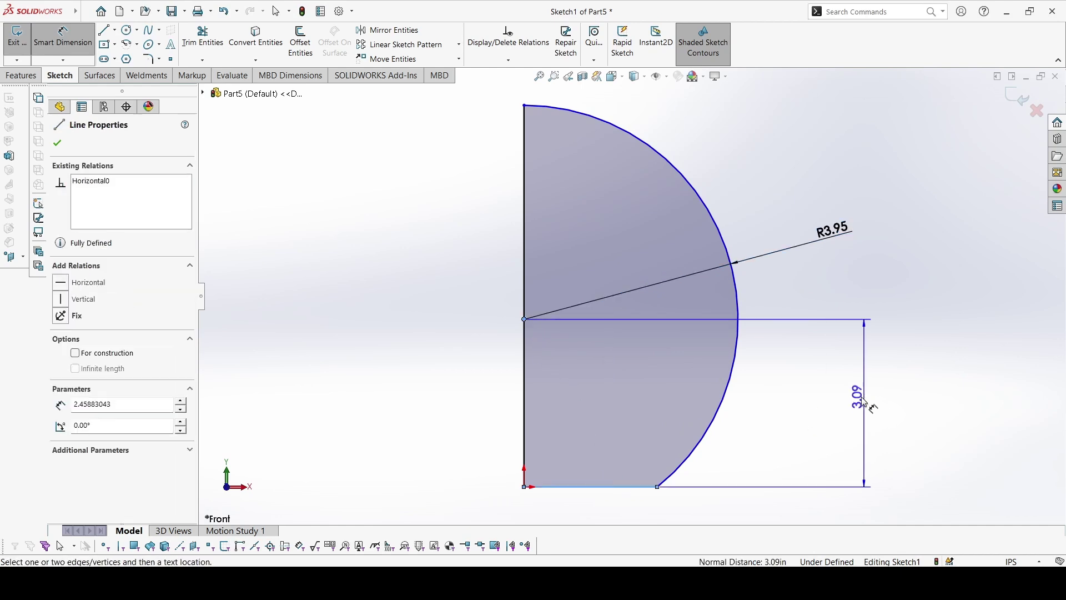
click(839, 410)
text(3.05)
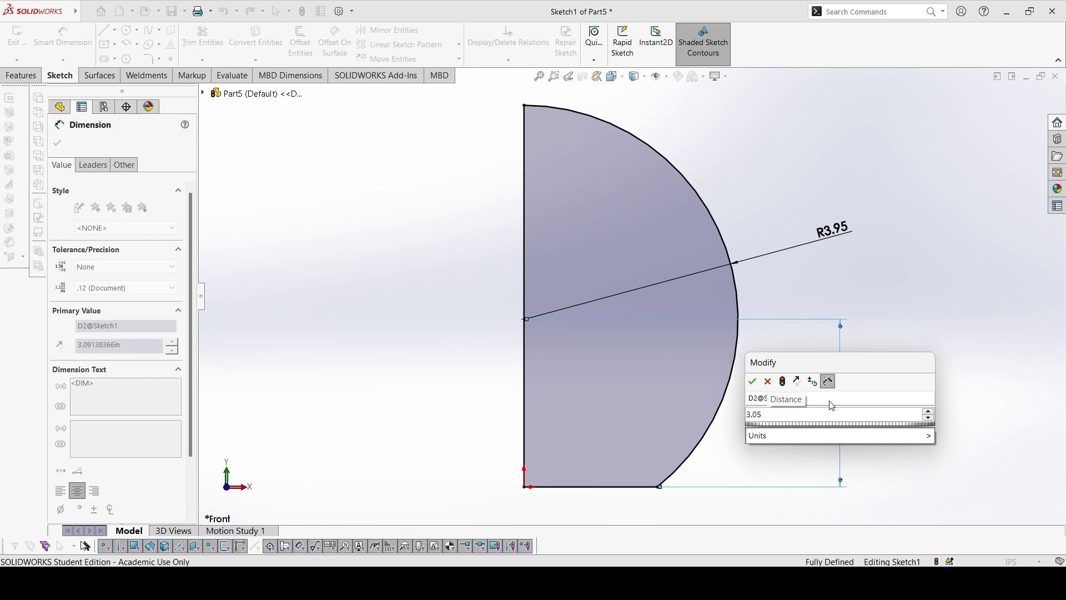
key(Return)
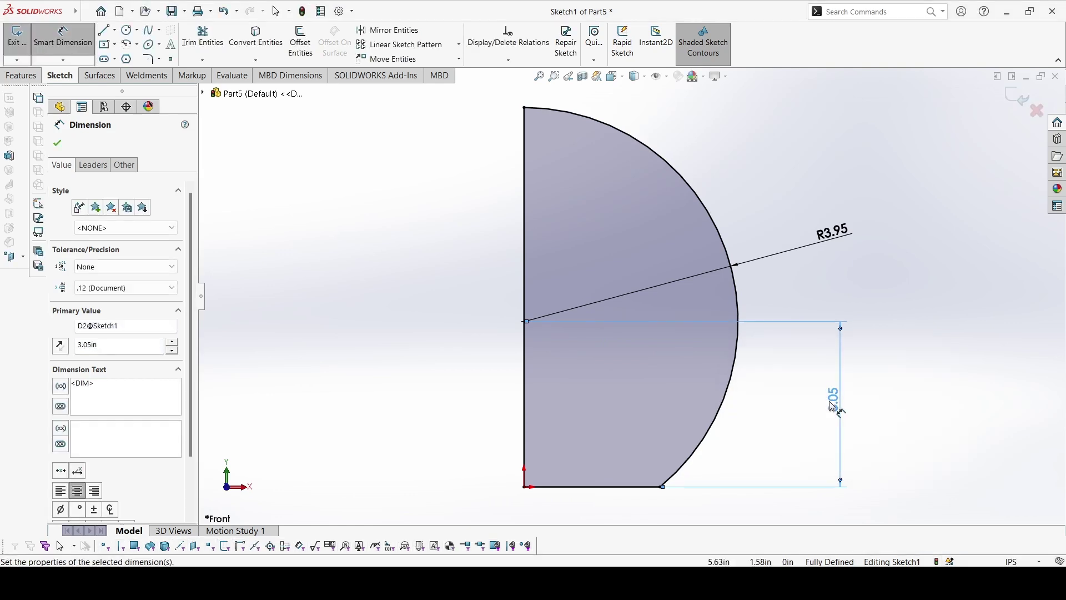
scroll(758, 238, down, 2)
key(Escape)
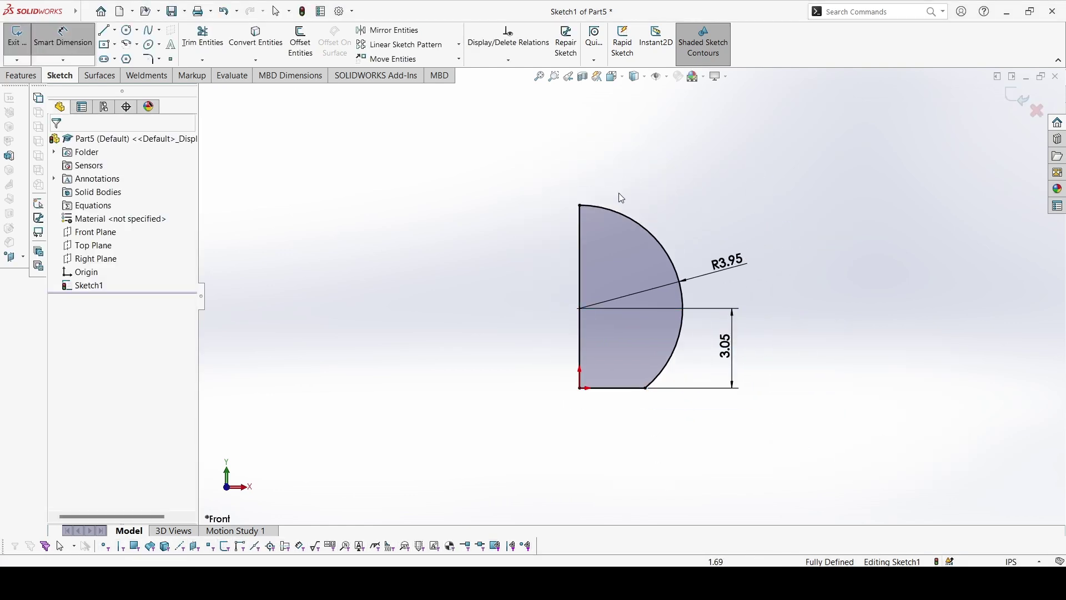
Revolve the profile 360° about its vertical edge into a solid body.
click(25, 76)
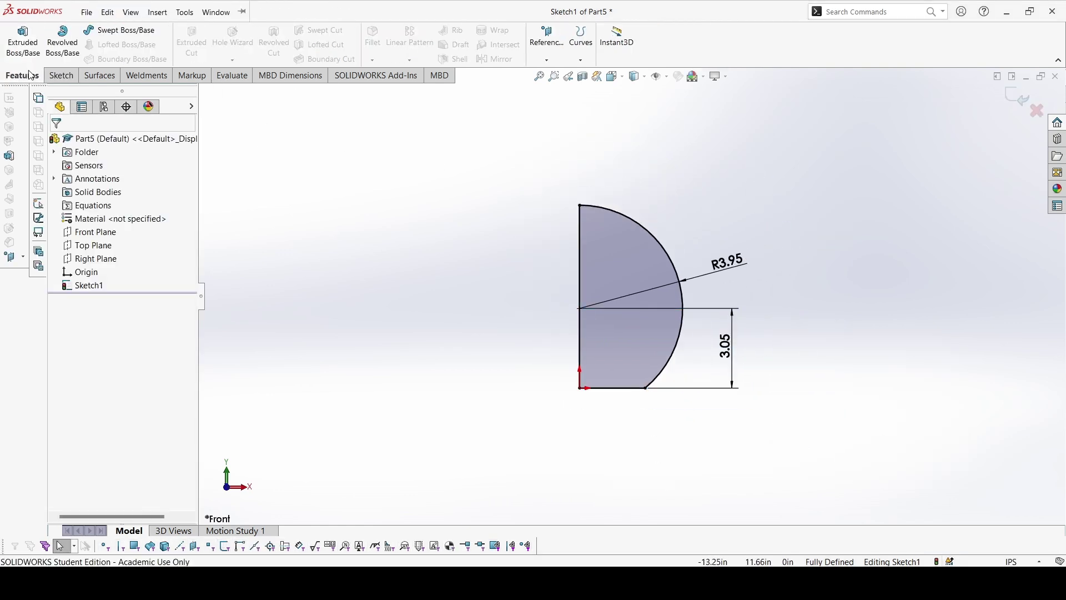
click(69, 49)
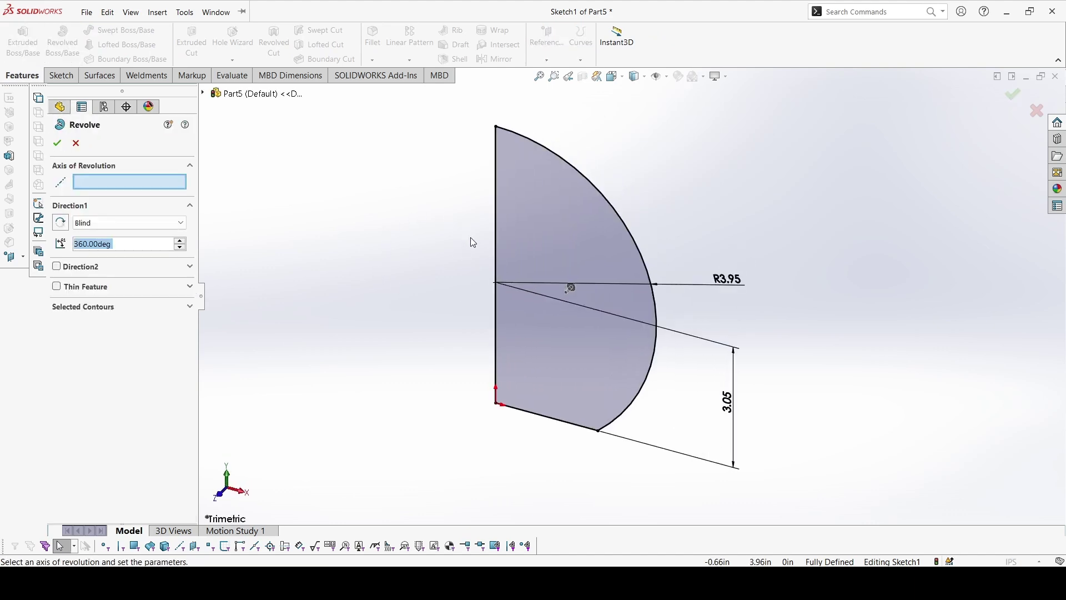
click(496, 220)
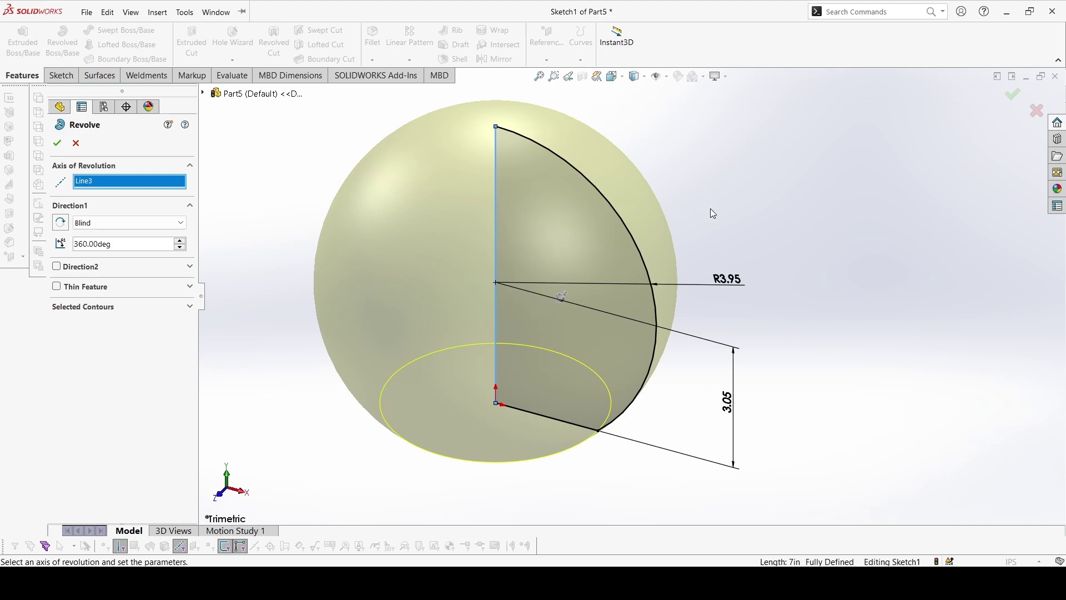
click(1014, 103)
middle_drag(598, 232, 488, 367)
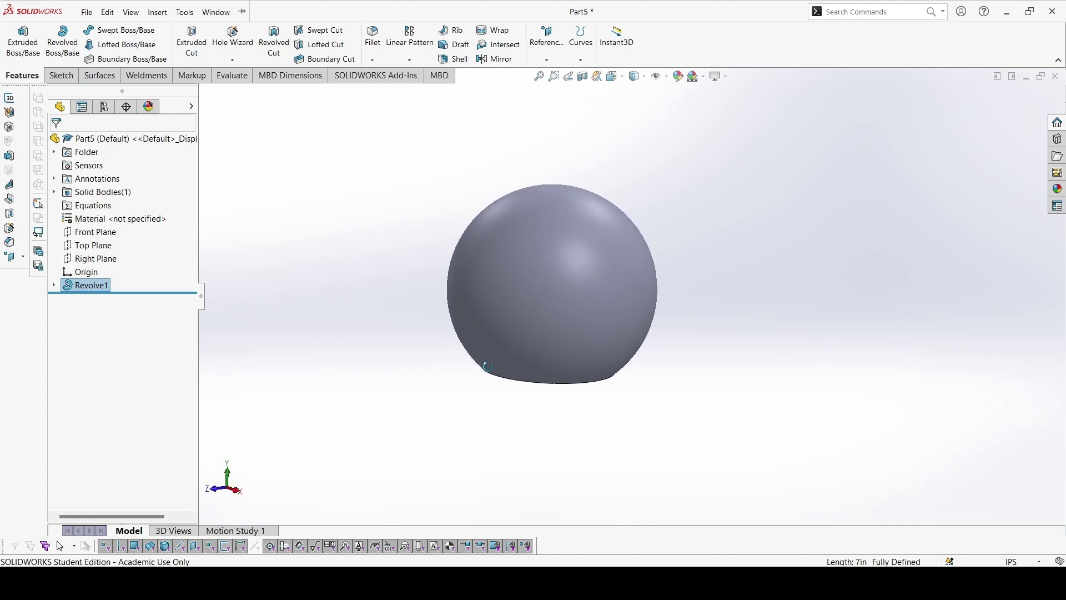
Start a new sketch on the Front Plane viewed normal to it, with a section view.
click(88, 233)
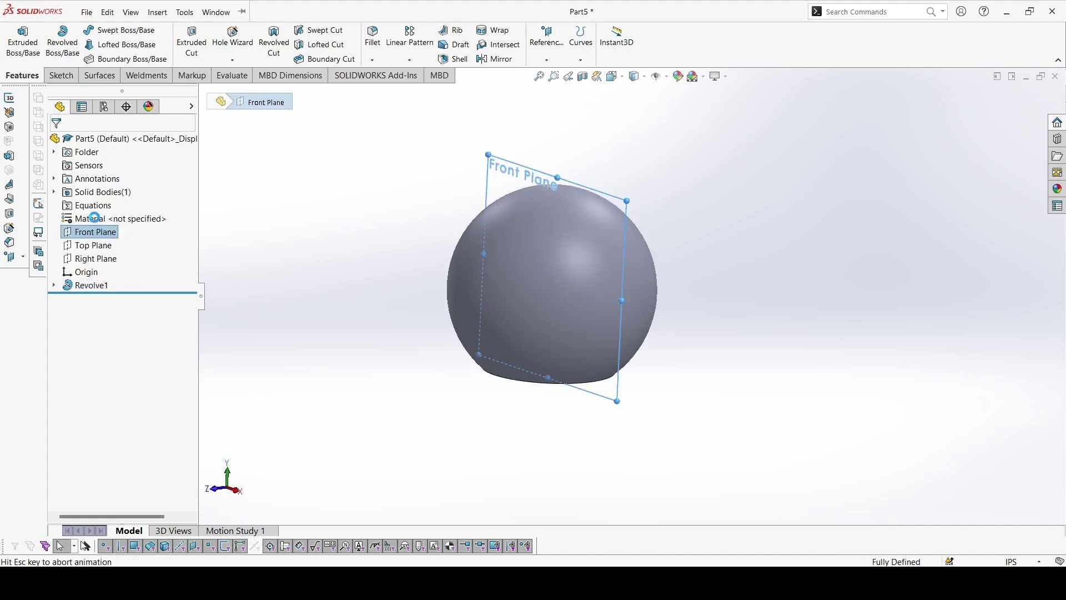
click(96, 219)
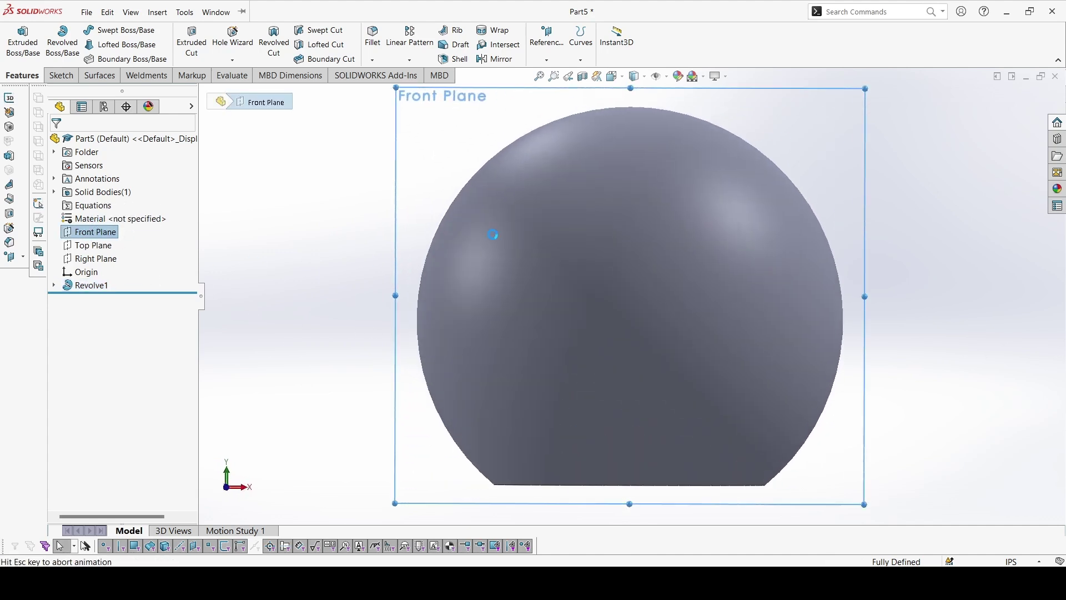
click(582, 76)
Apply the section view and convert Sketch1's entities into the new sketch.
click(1013, 96)
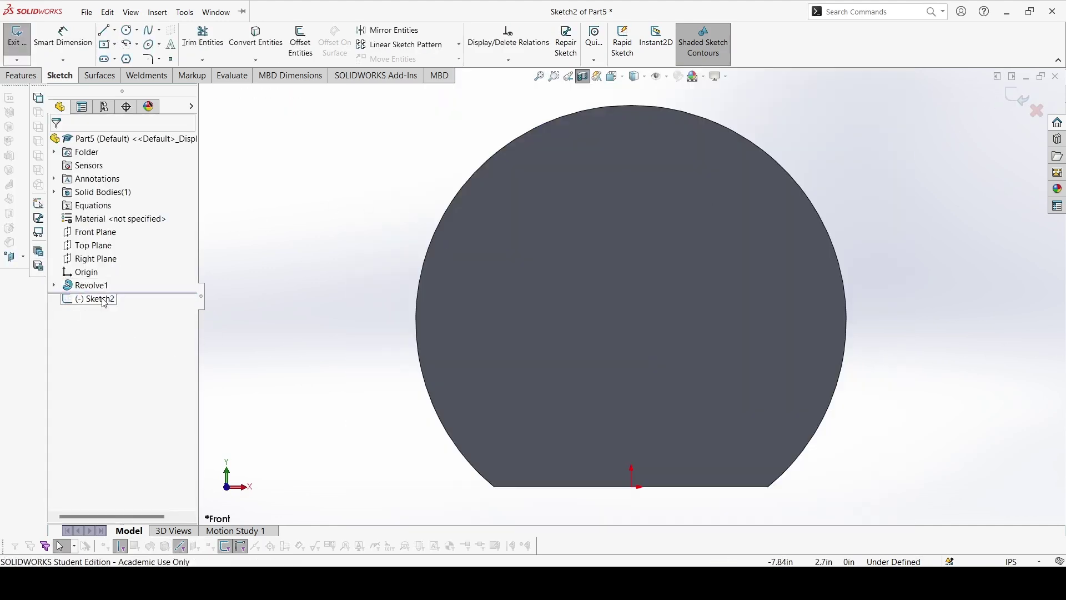
click(53, 285)
click(92, 301)
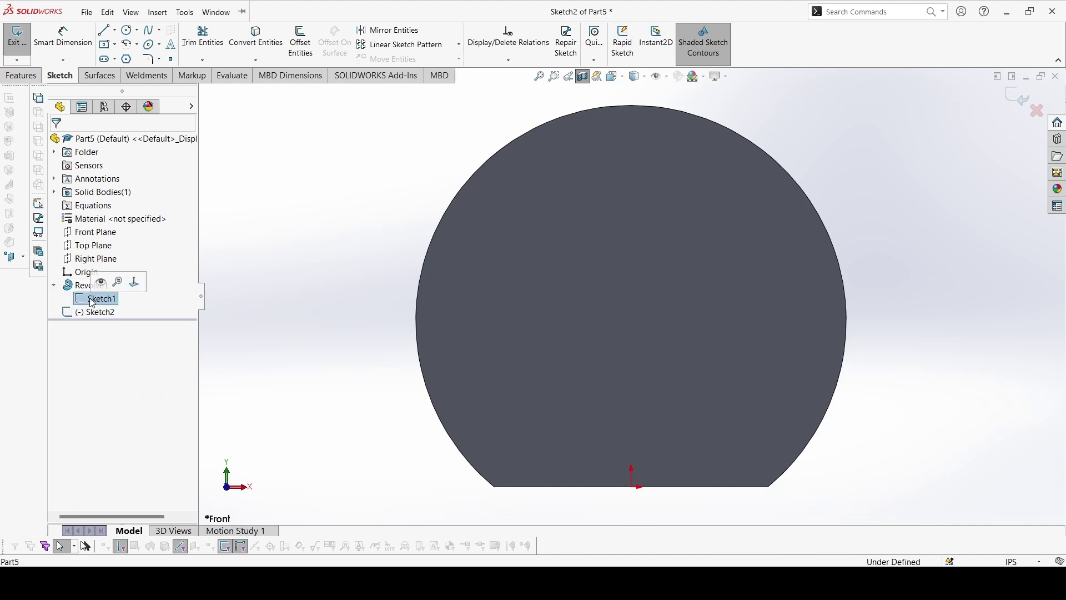
click(271, 45)
key(f)
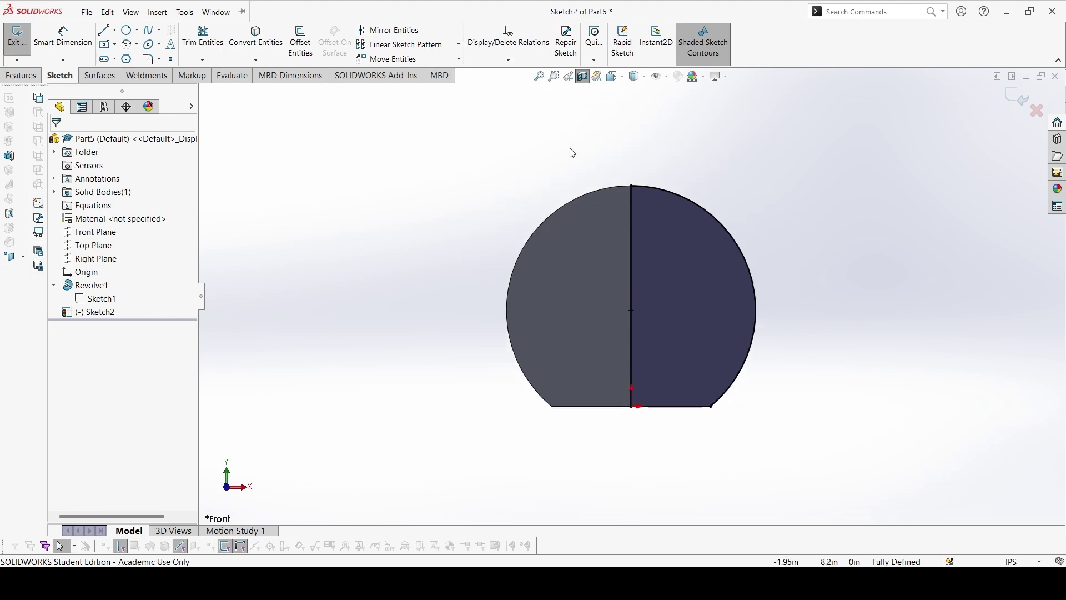
Make the projected arc and lines construction geometry.
drag(573, 153, 814, 480)
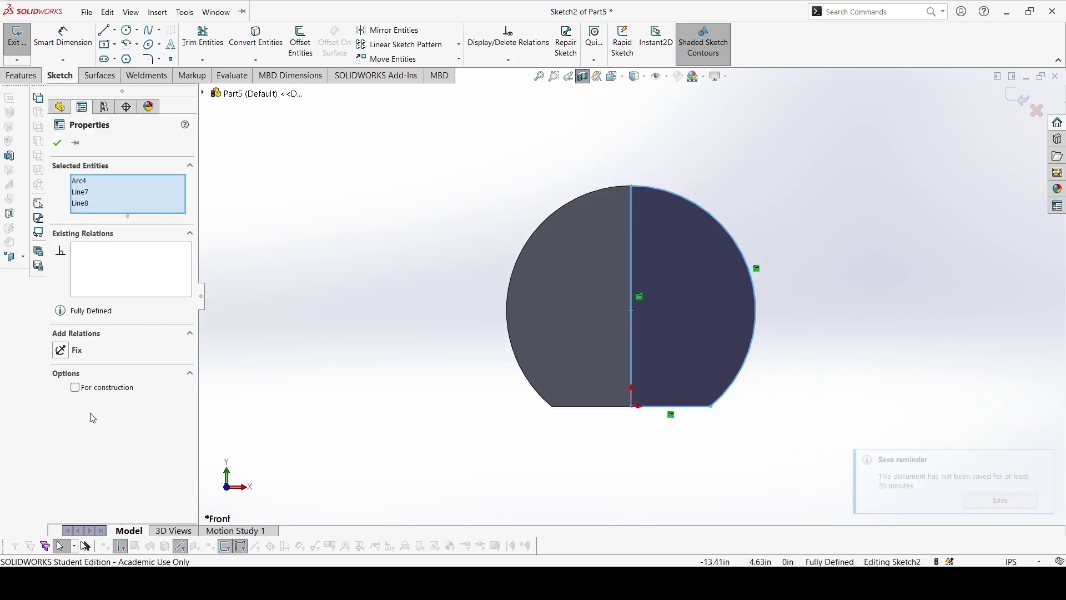
click(75, 386)
click(733, 186)
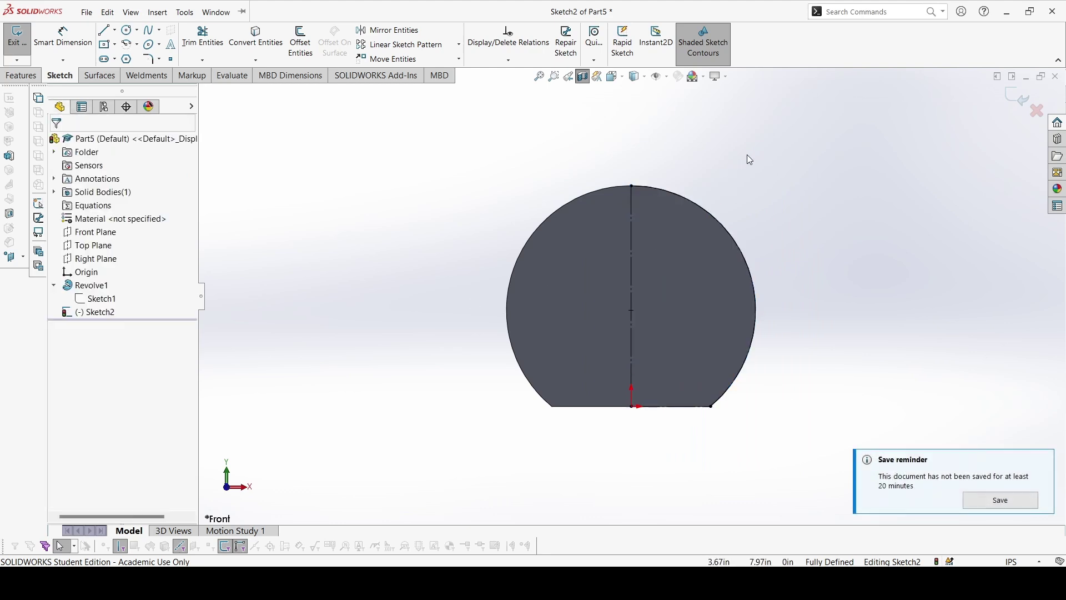
ctrl+middle_drag(747, 154, 718, 181)
Draw the handle path: angled line from the body, tangent arc, horizontal top line, vertical line down.
click(87, 12)
key(Escape)
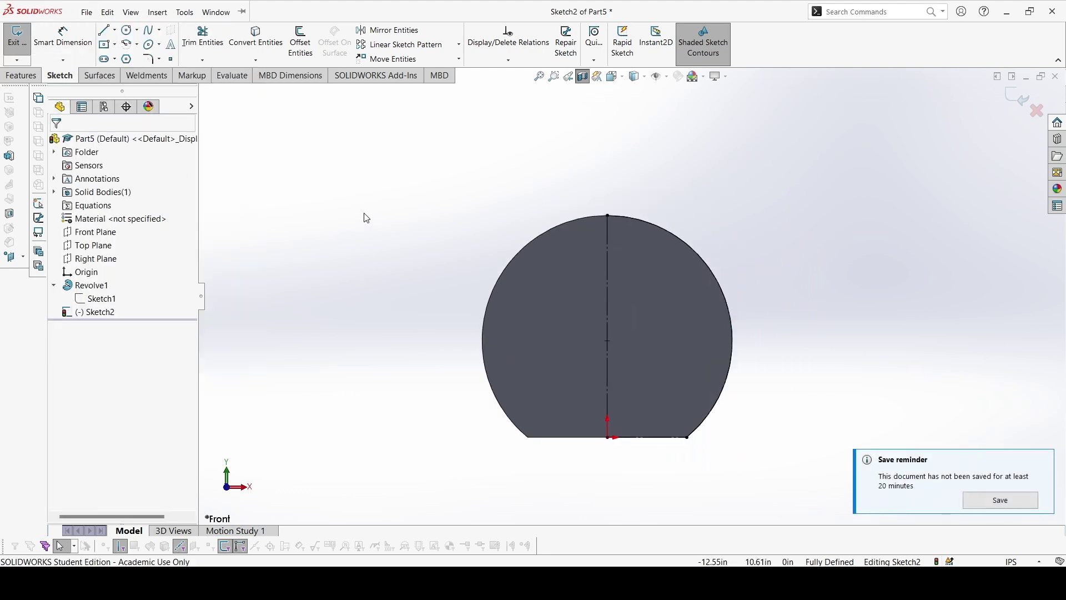
click(106, 33)
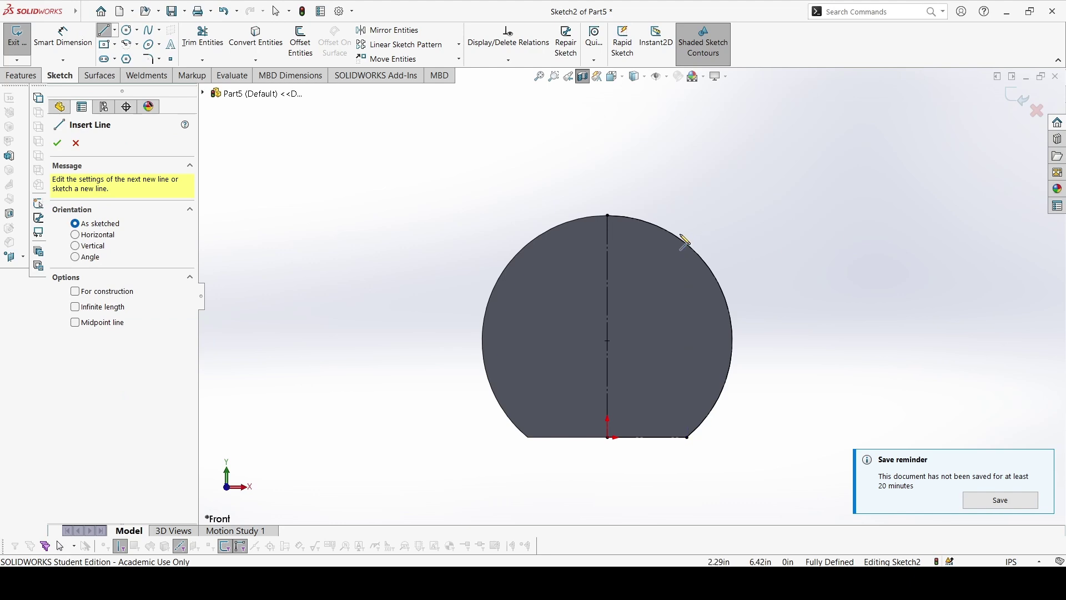
click(733, 340)
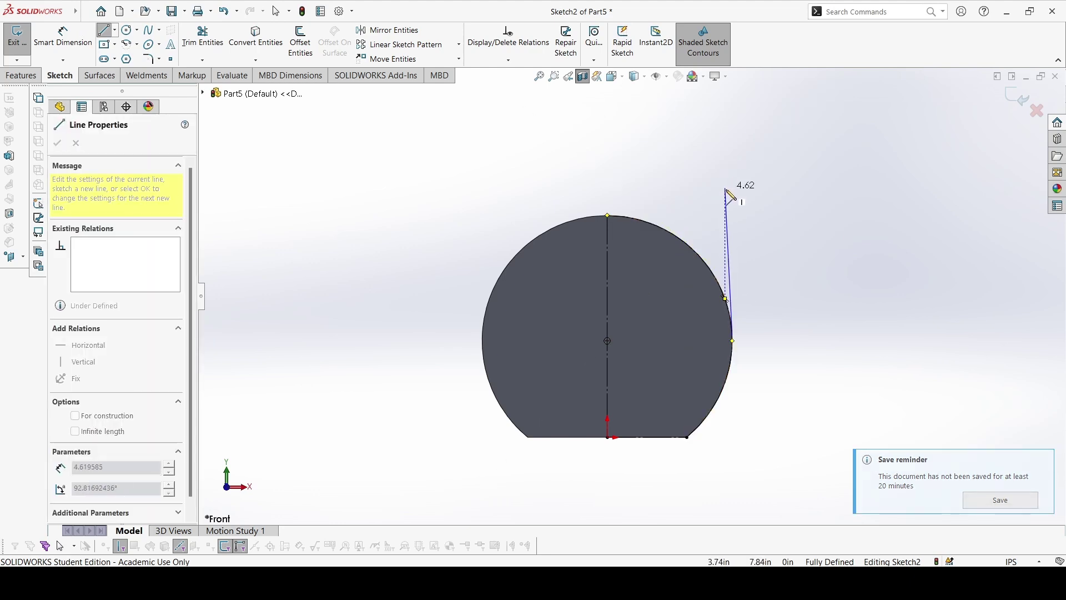
key(Escape)
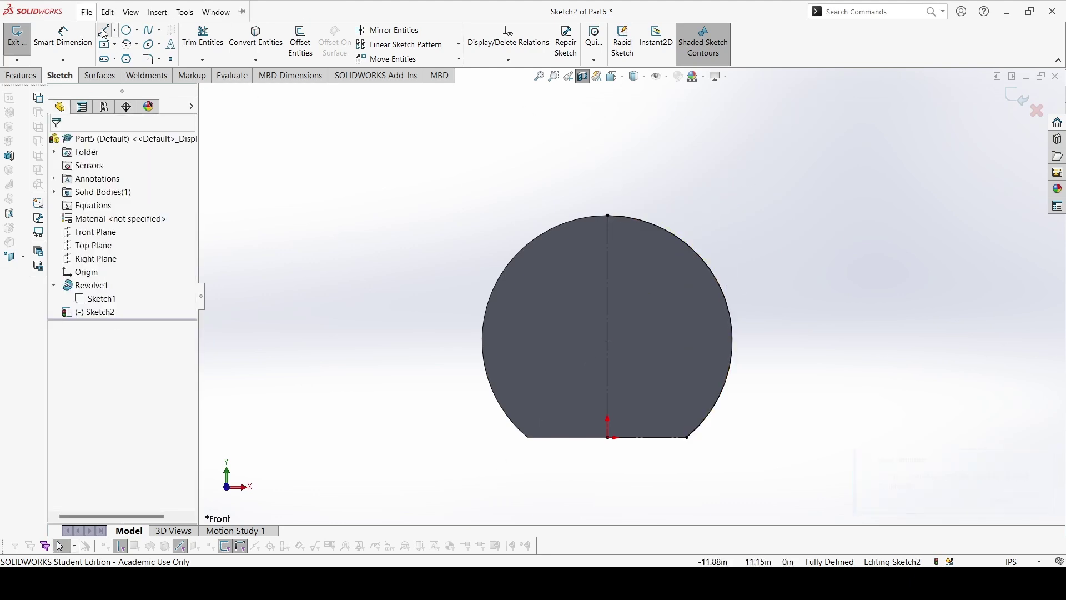
click(103, 30)
click(667, 231)
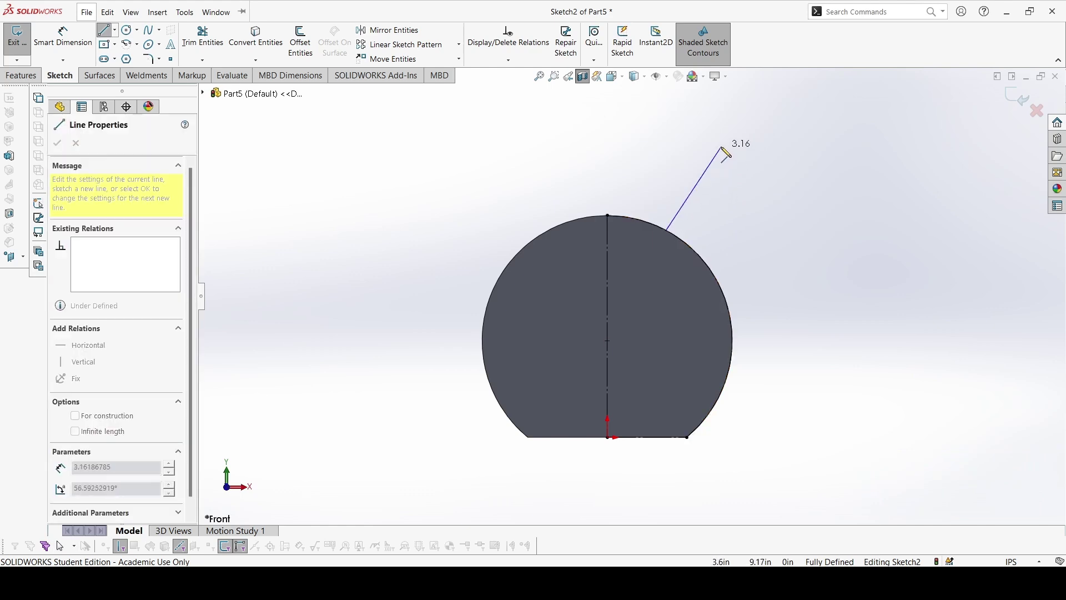
click(723, 151)
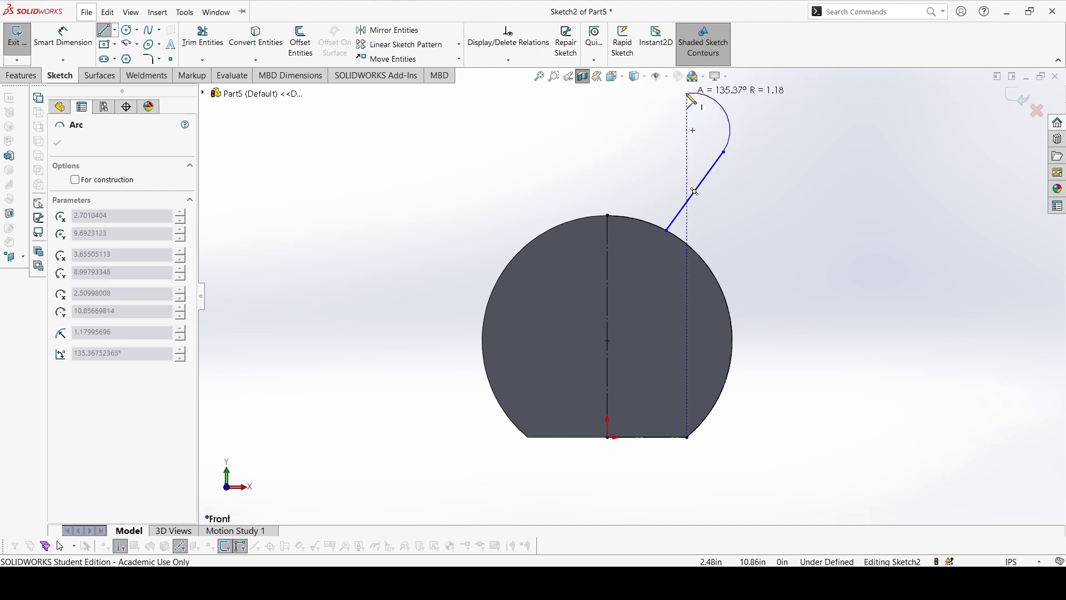
click(693, 93)
click(608, 93)
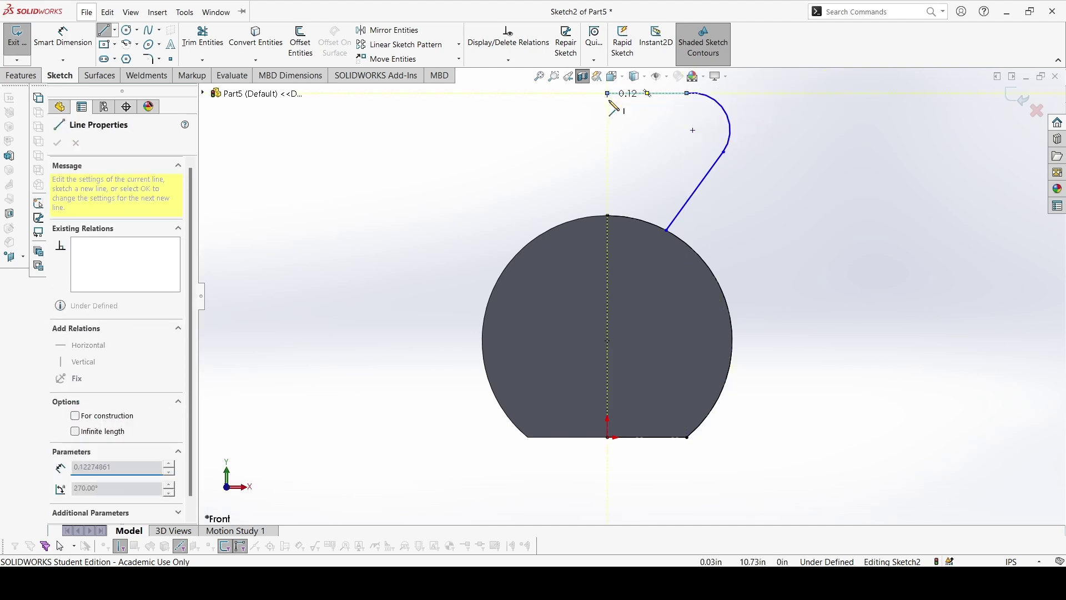
click(608, 215)
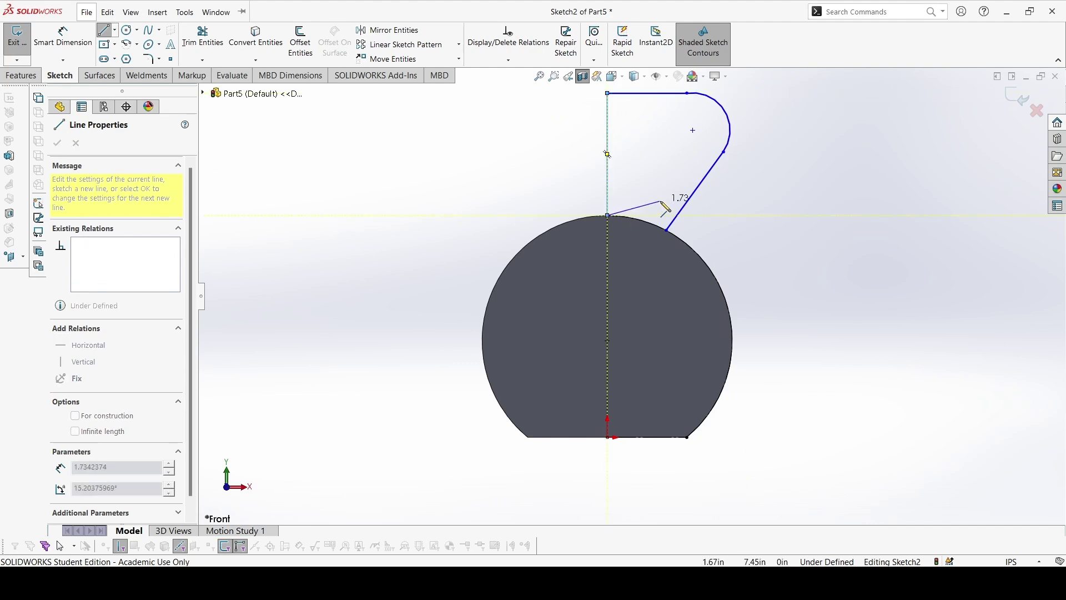
key(Escape)
Make the vertical line construction geometry and the arc tangent to the top line.
click(609, 153)
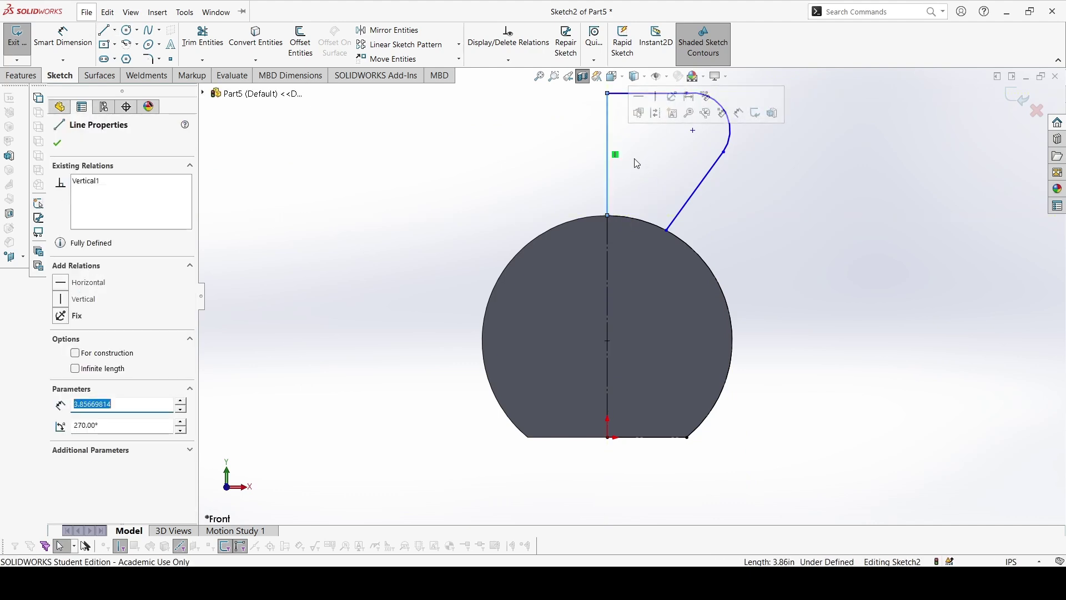
click(657, 114)
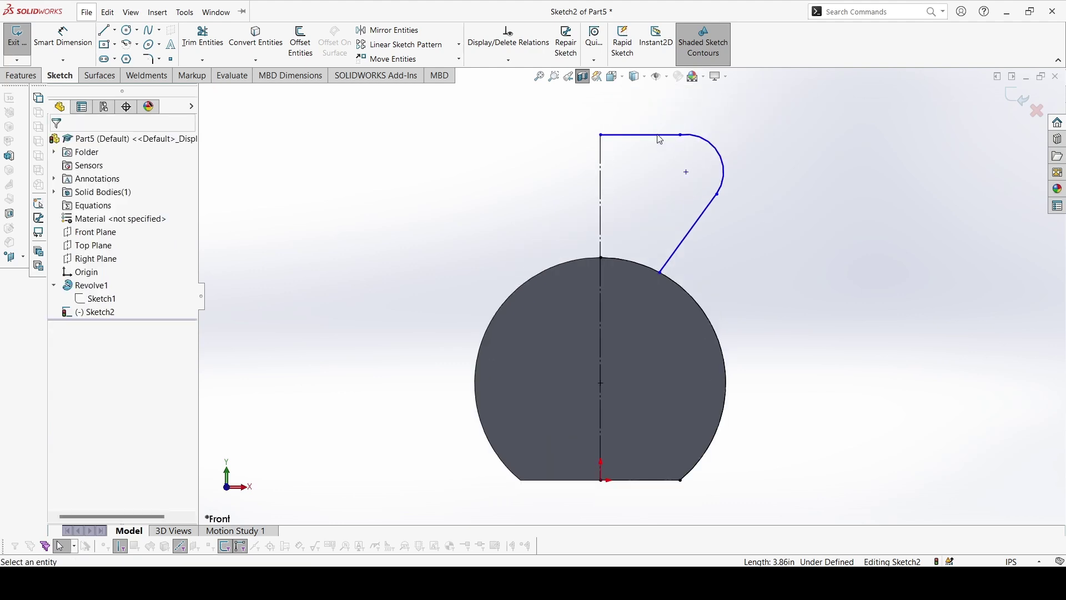
click(659, 137)
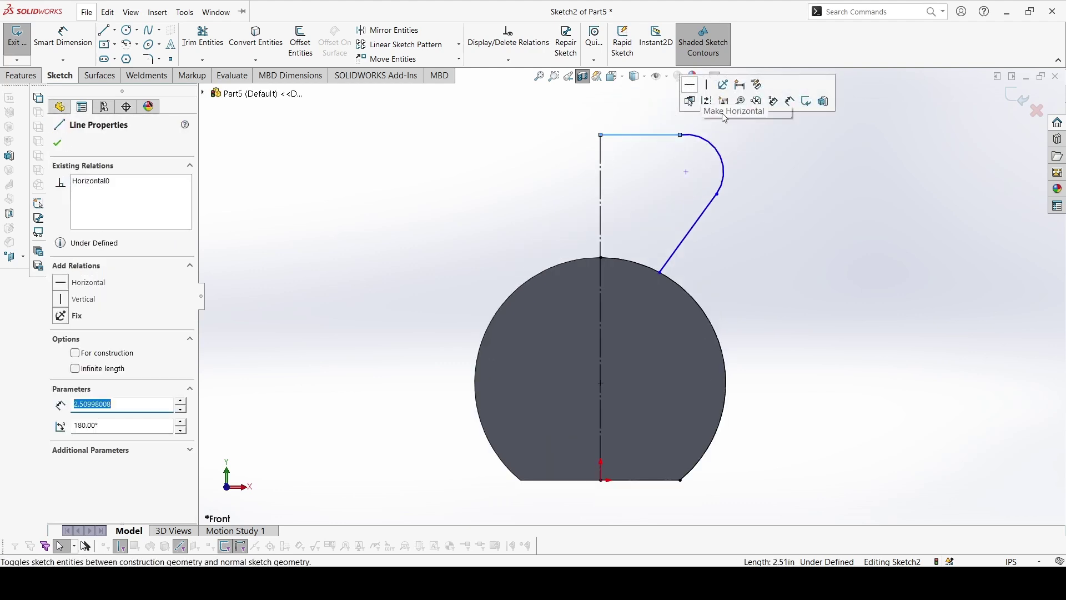
click(765, 222)
click(707, 146)
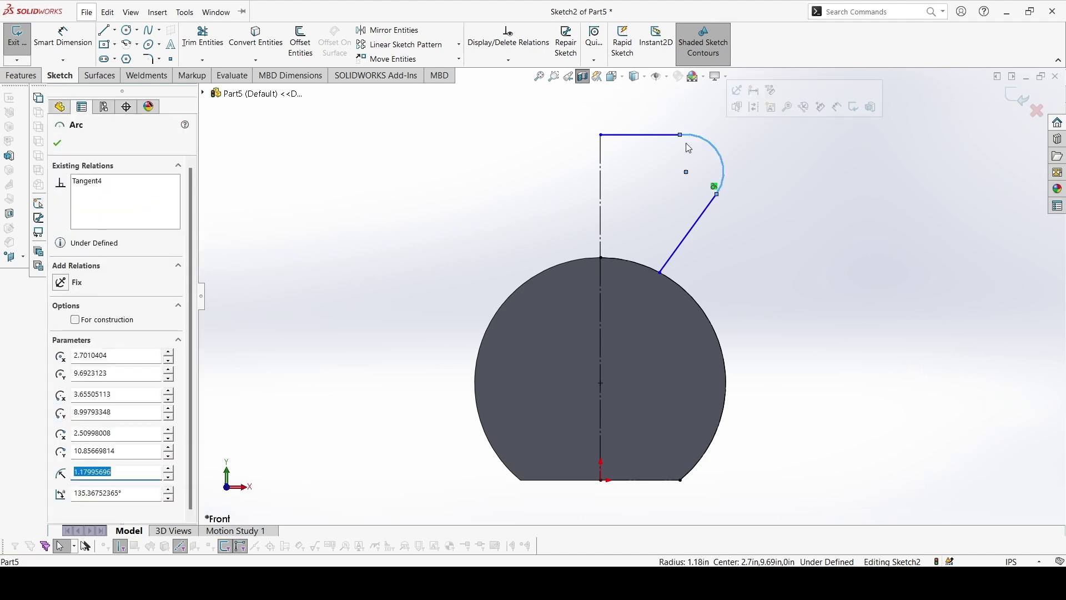
ctrl+click(669, 136)
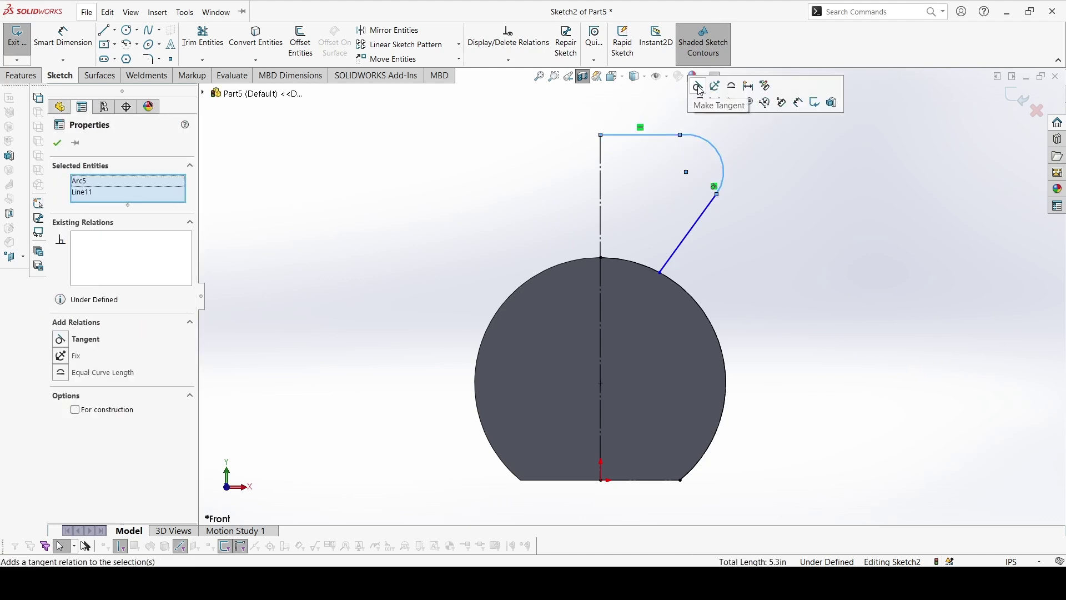
click(698, 86)
click(748, 187)
key(d)
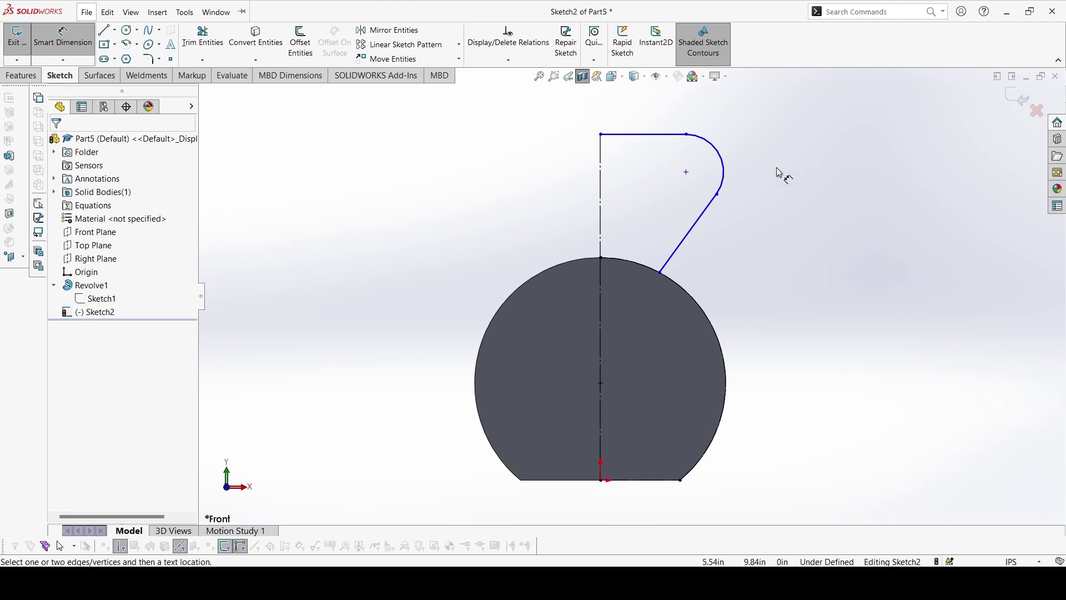
Dimension the handle top 7.25 above the ball centre and the arc radius to 2.50.
click(642, 135)
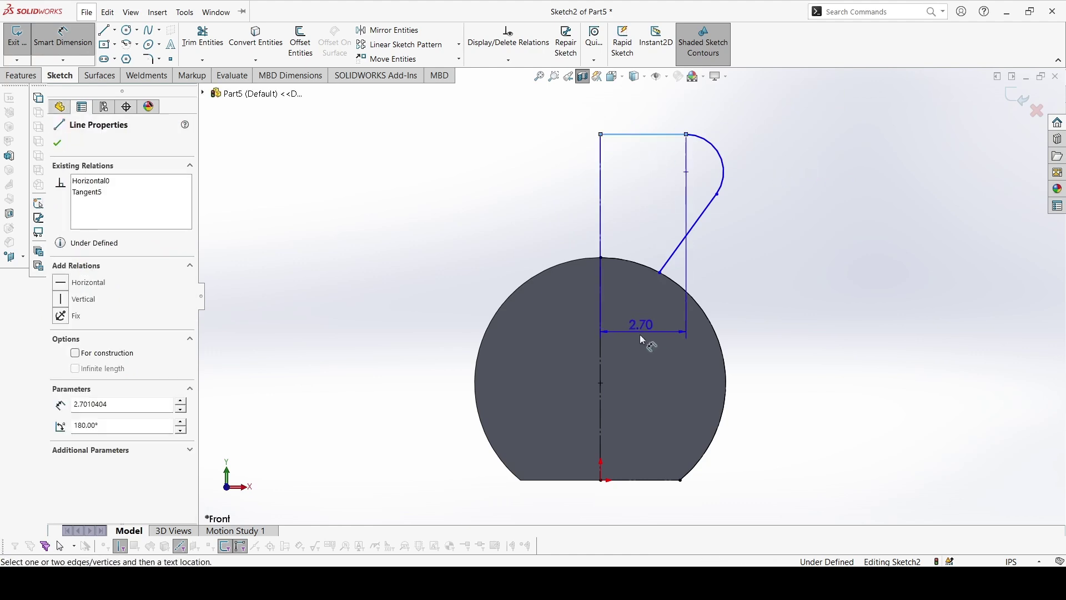
click(603, 382)
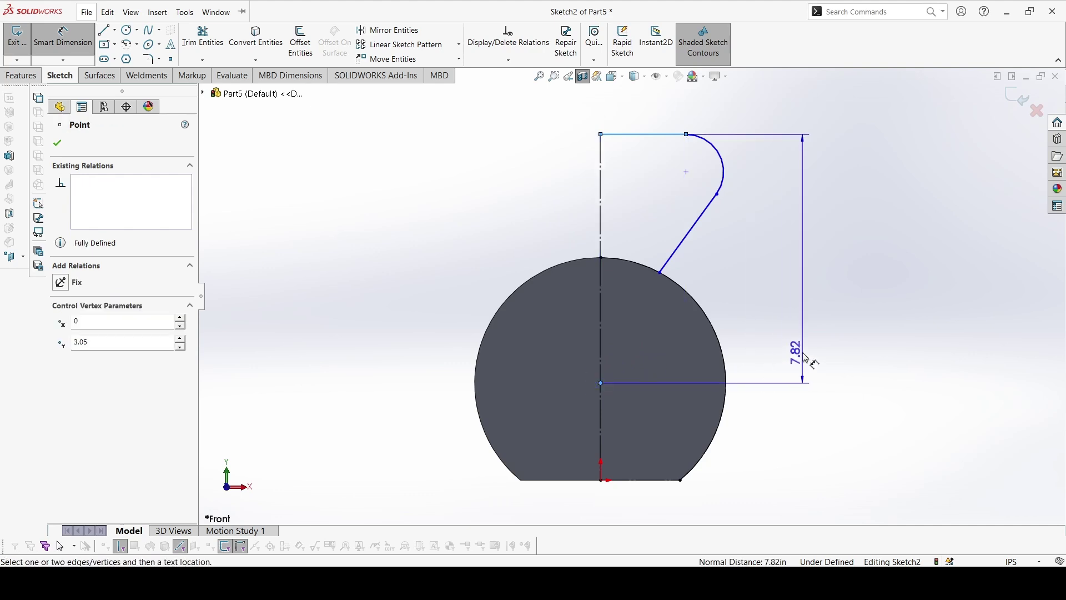
click(807, 316)
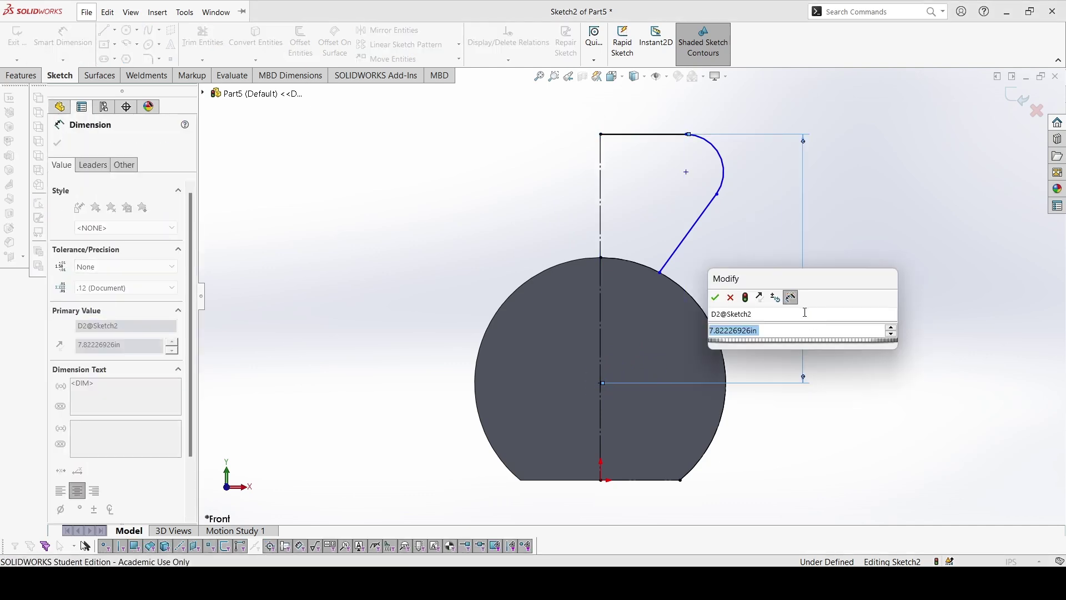
text(7.25)
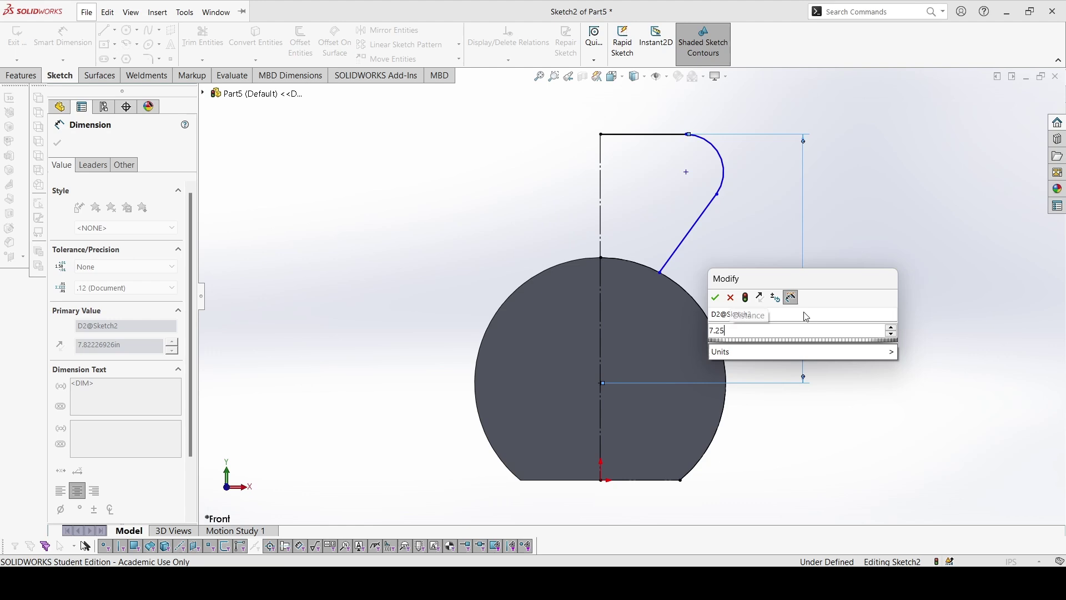
key(Return)
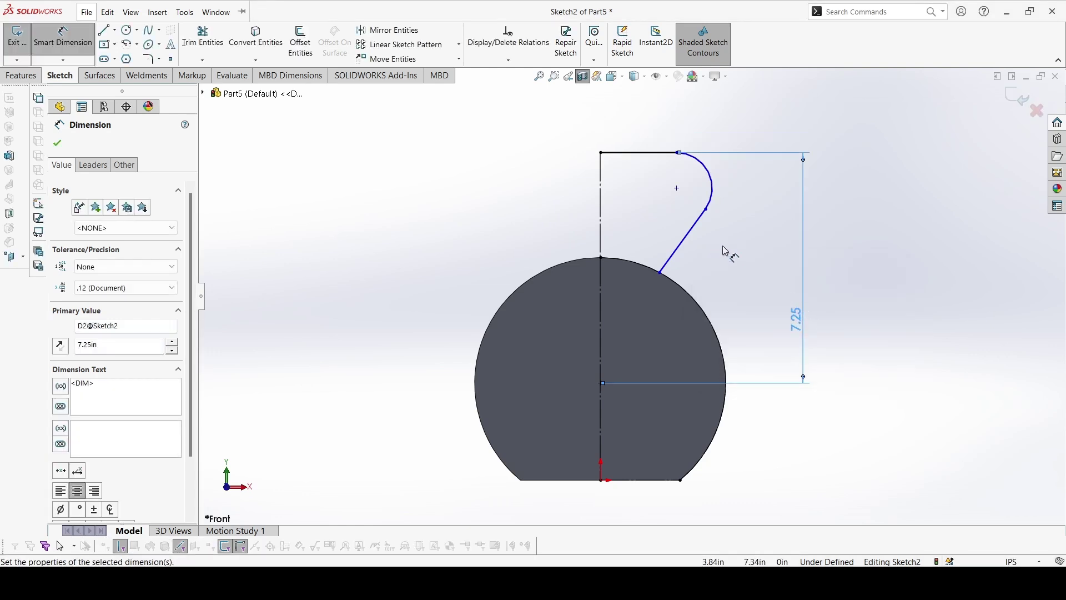
click(714, 179)
click(771, 177)
text(2.)
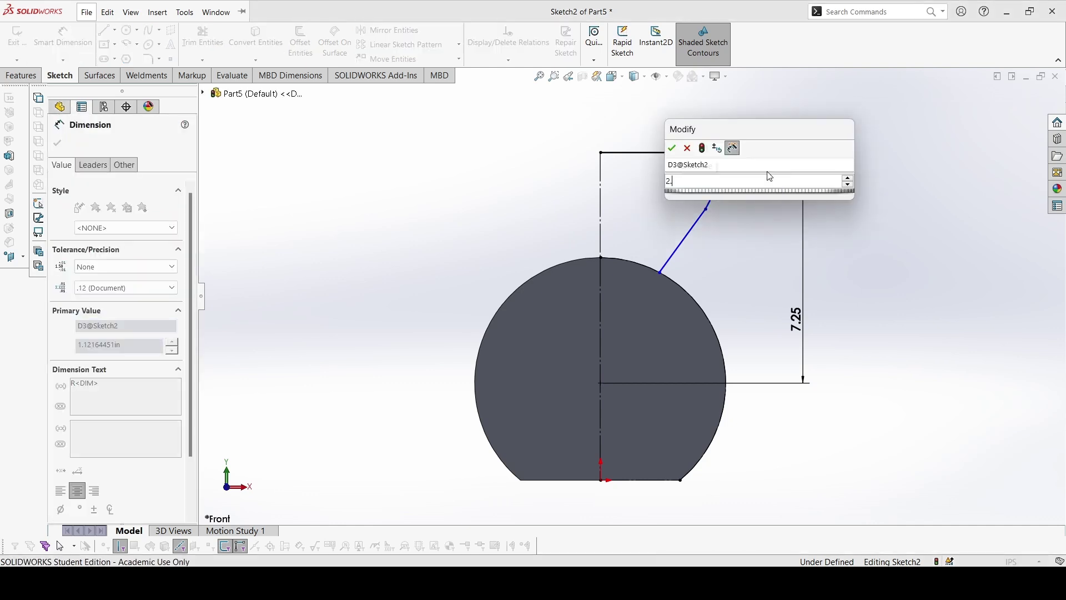
text(5)
key(Return)
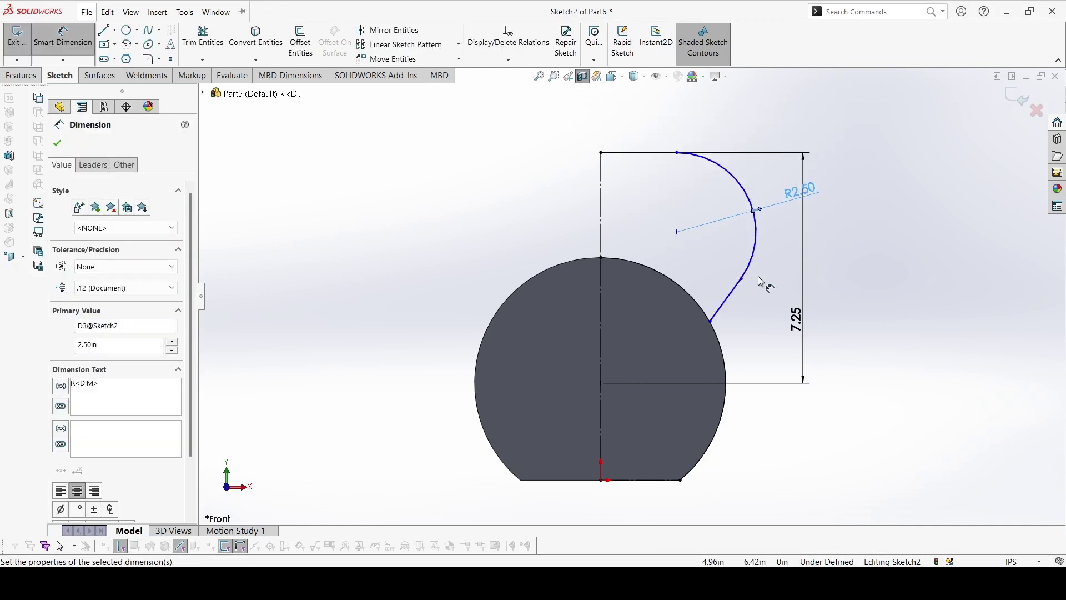
Set the arc-centre offset from the centerline to 3.20 and the slanted line angle to 30°.
click(677, 233)
click(601, 211)
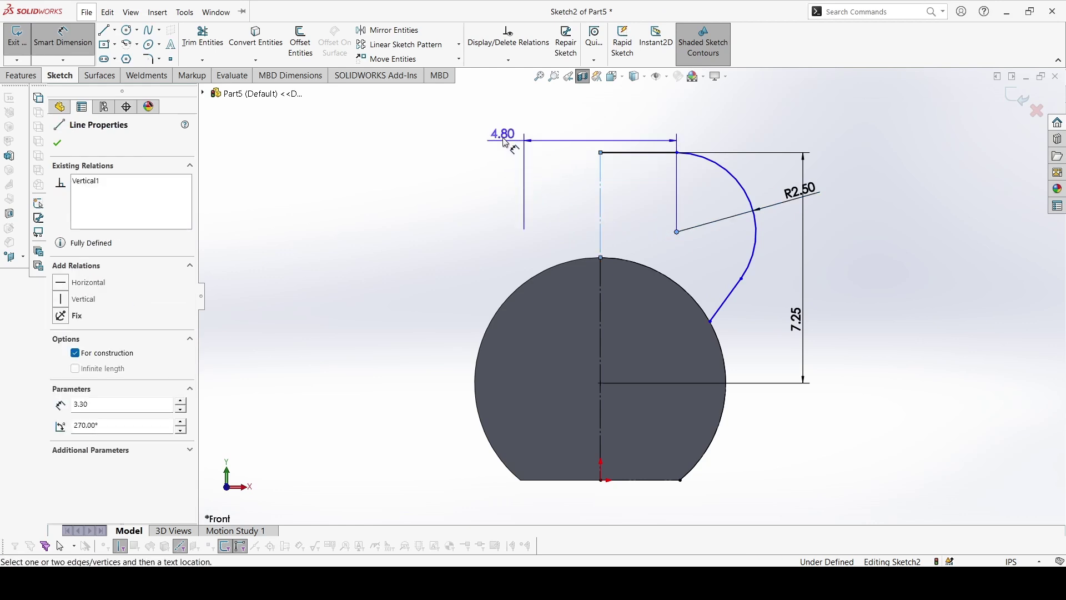
click(471, 132)
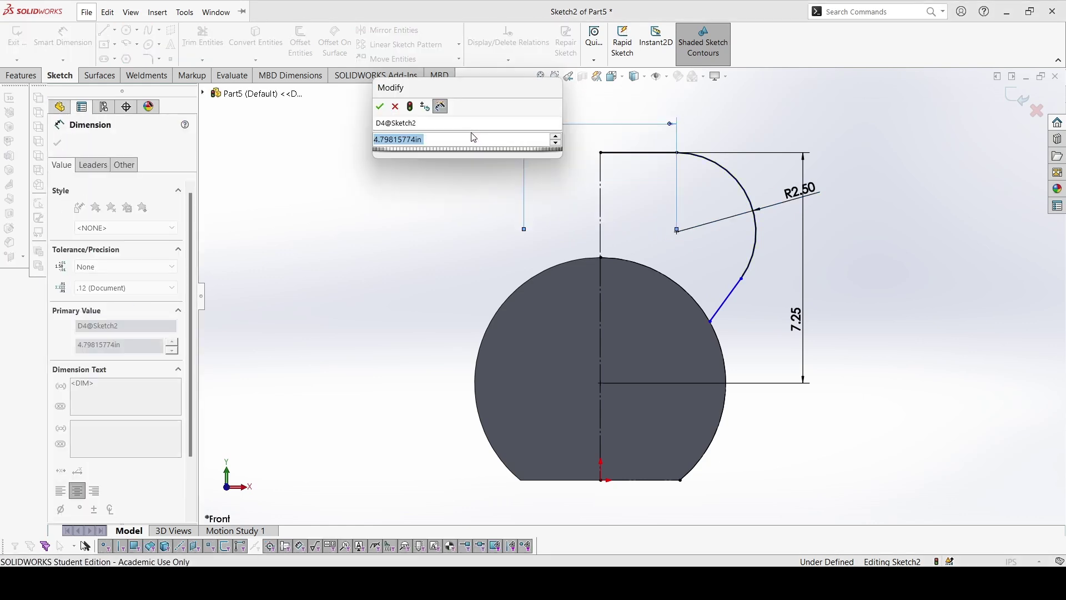
text(3.2)
key(Return)
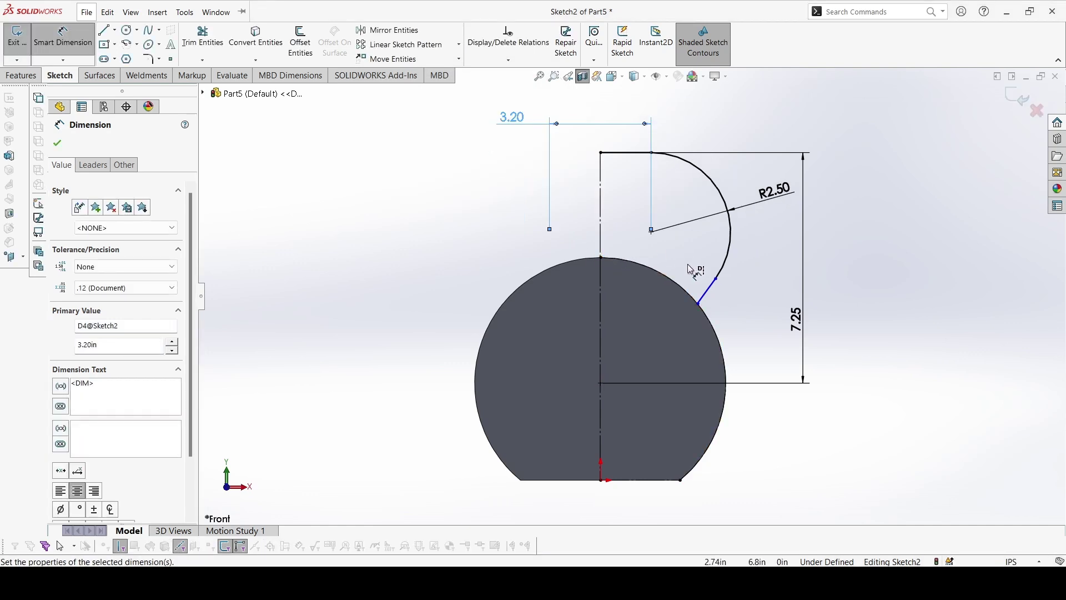
click(709, 289)
click(601, 217)
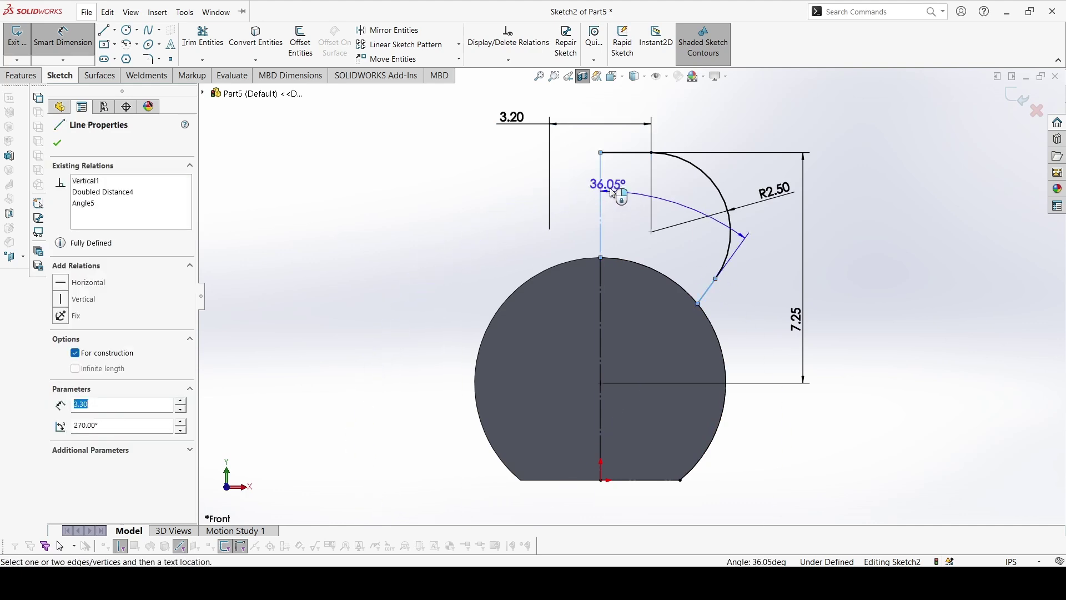
click(696, 126)
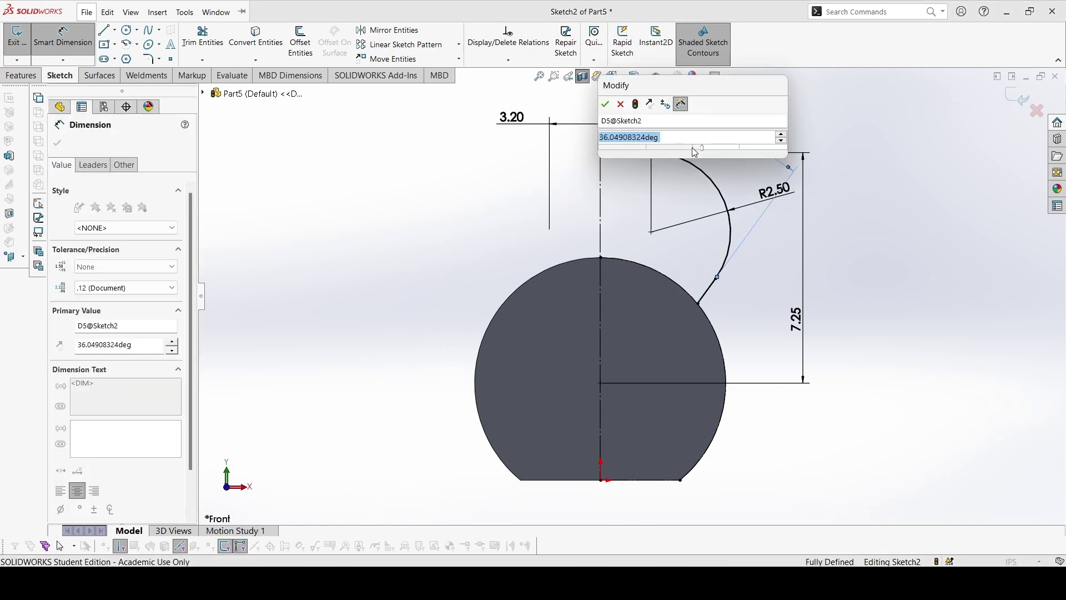
text(30)
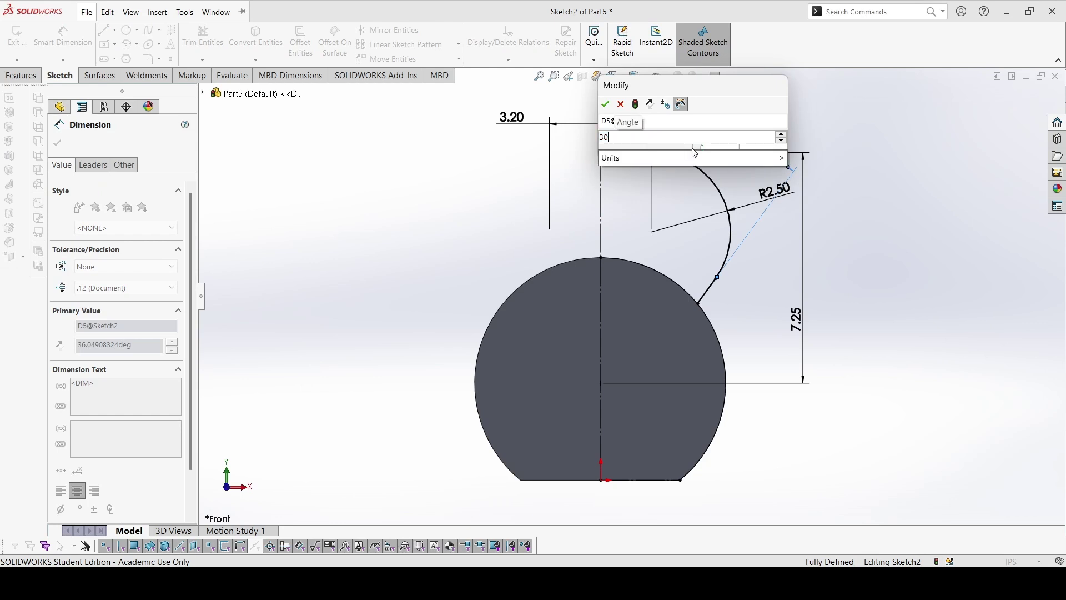
key(Return)
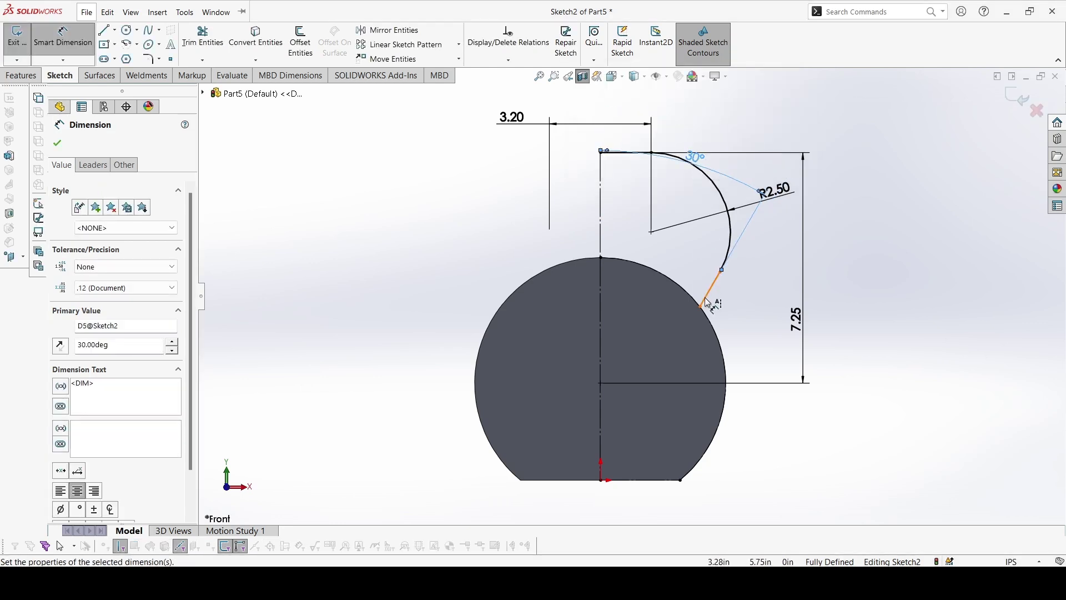
key(Escape)
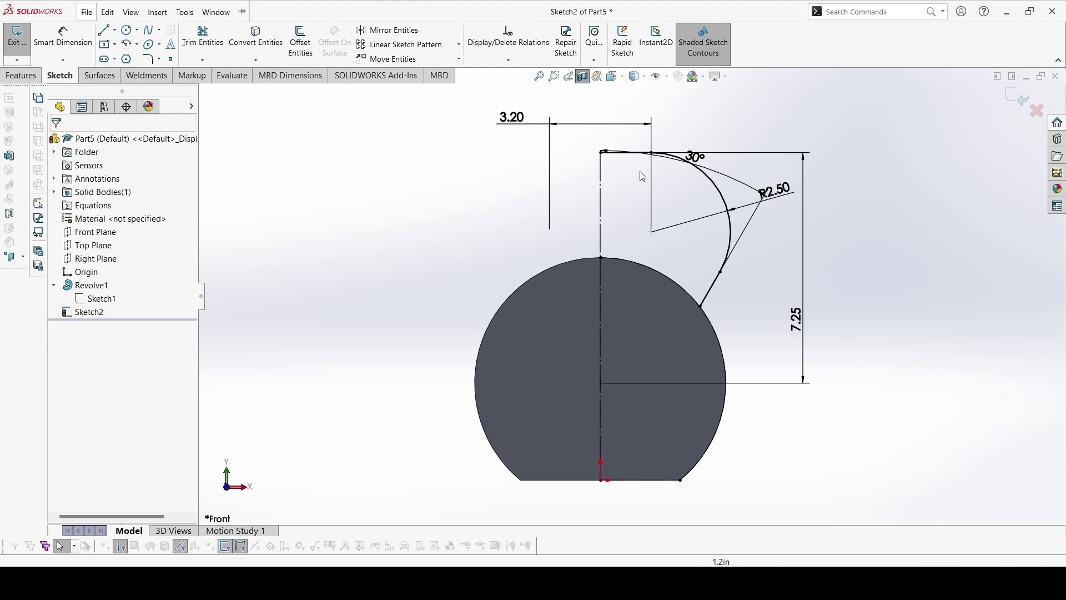
Mirror the half handle's arc and lines about the centerline and exit Sketch2.
mouse_move(757, 315)
mouse_down()
mouse_move(599, 153)
mouse_move(781, 341)
mouse_up()
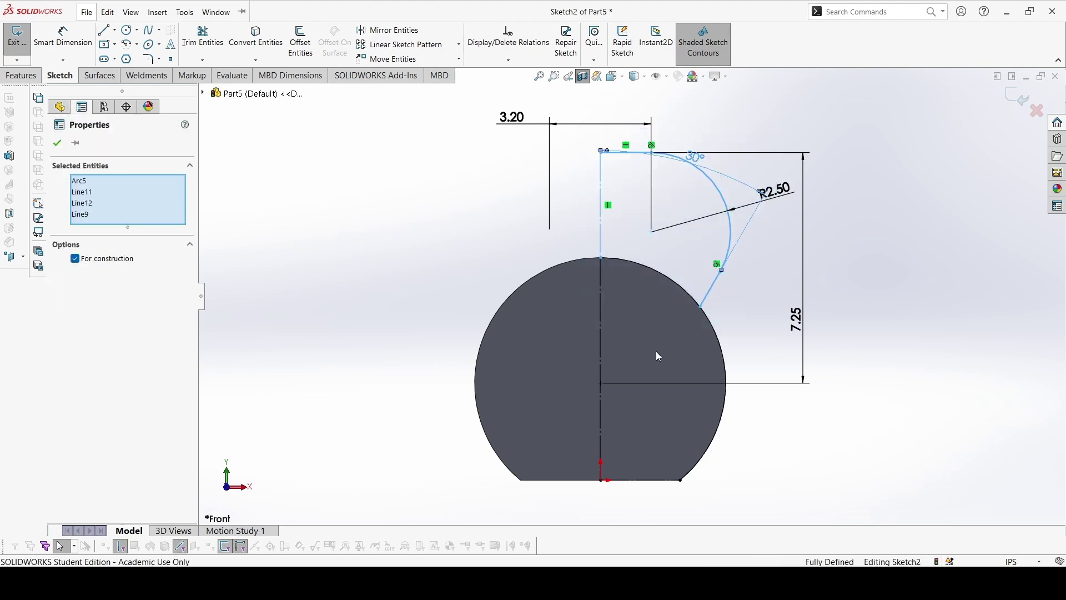
click(382, 33)
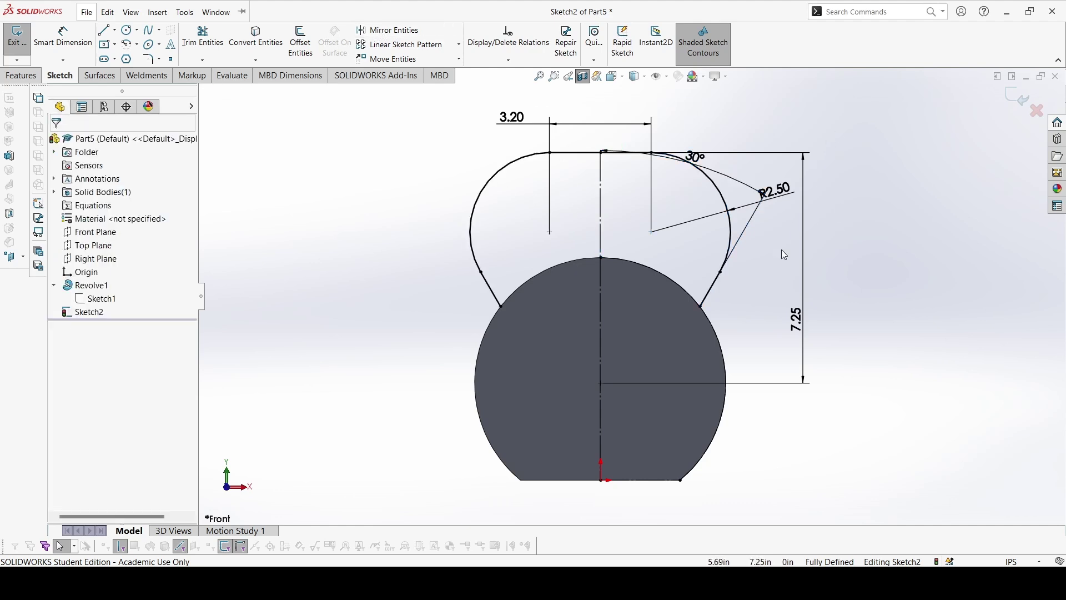
click(1018, 98)
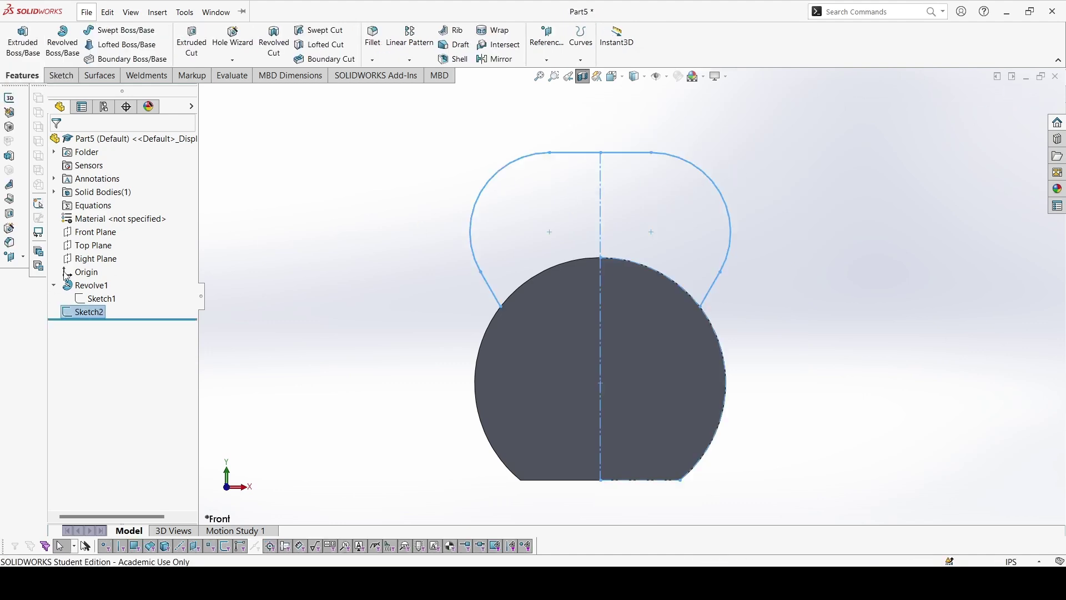
Add a point at the top of the handle path in Sketch2.
click(59, 76)
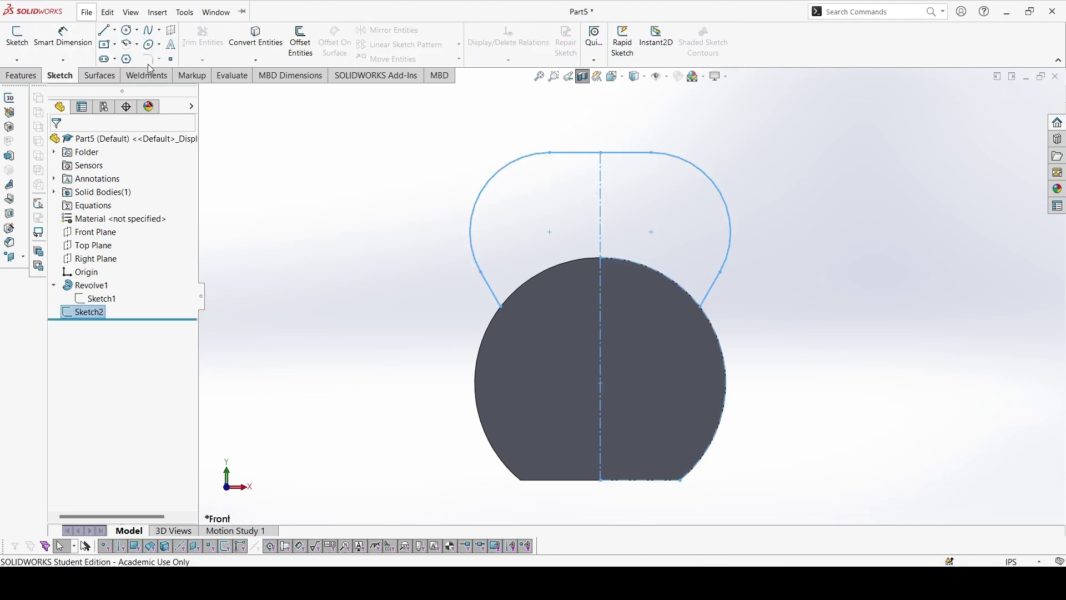
click(171, 60)
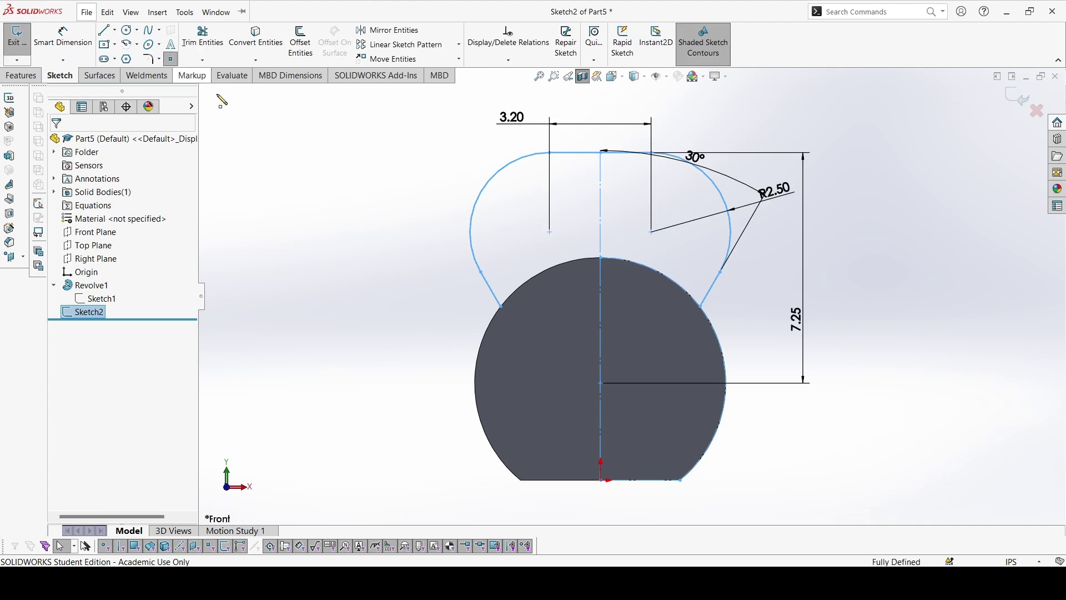
click(602, 151)
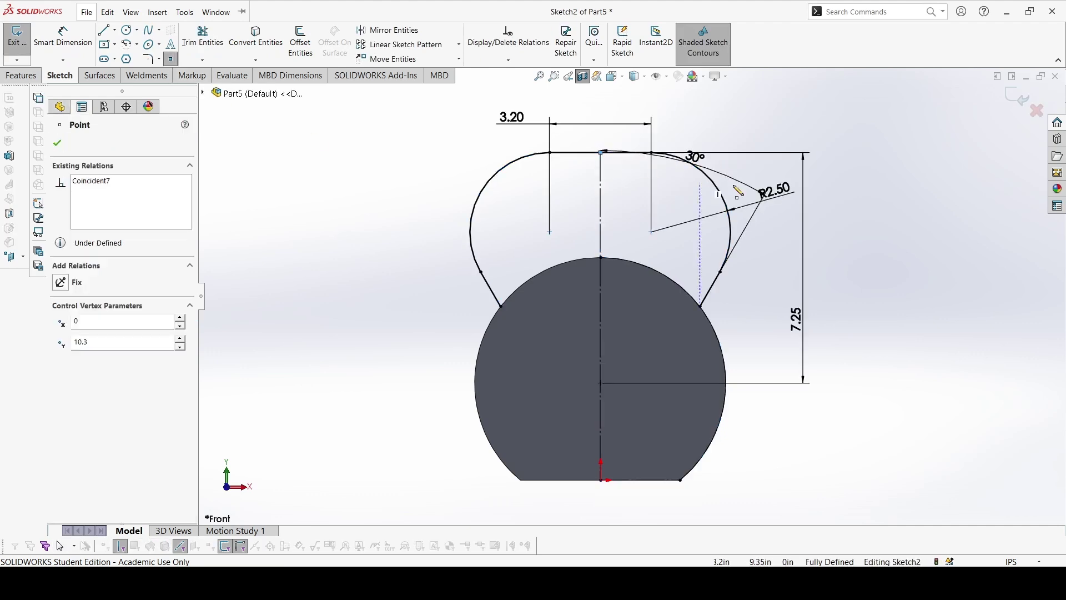
click(1019, 99)
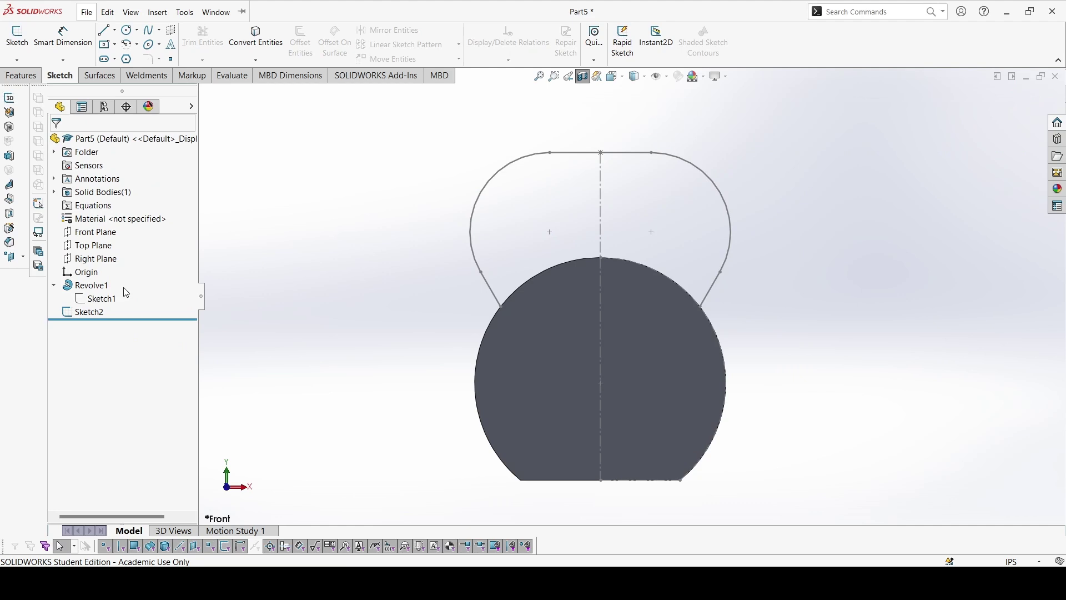
On the Right Plane, sketch a circle at the handle top with 1.40 diameter.
click(86, 12)
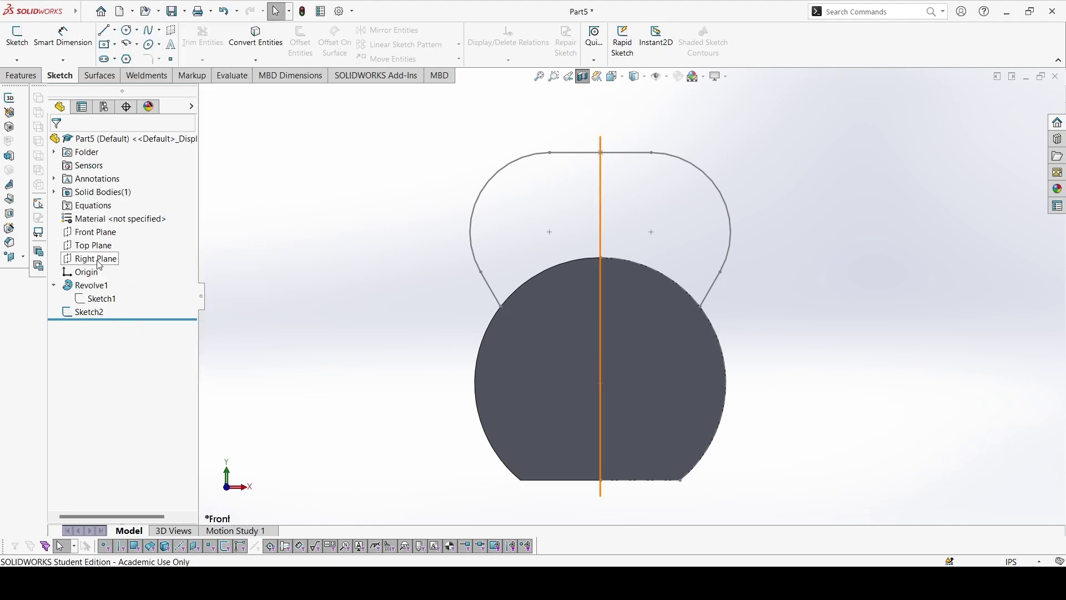
click(100, 261)
click(108, 248)
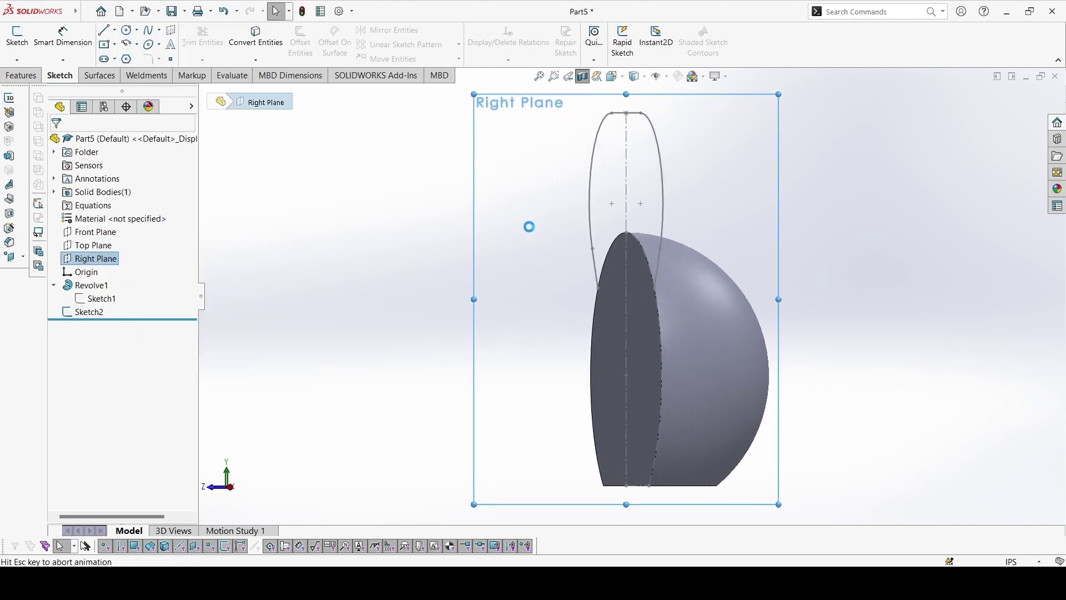
click(126, 31)
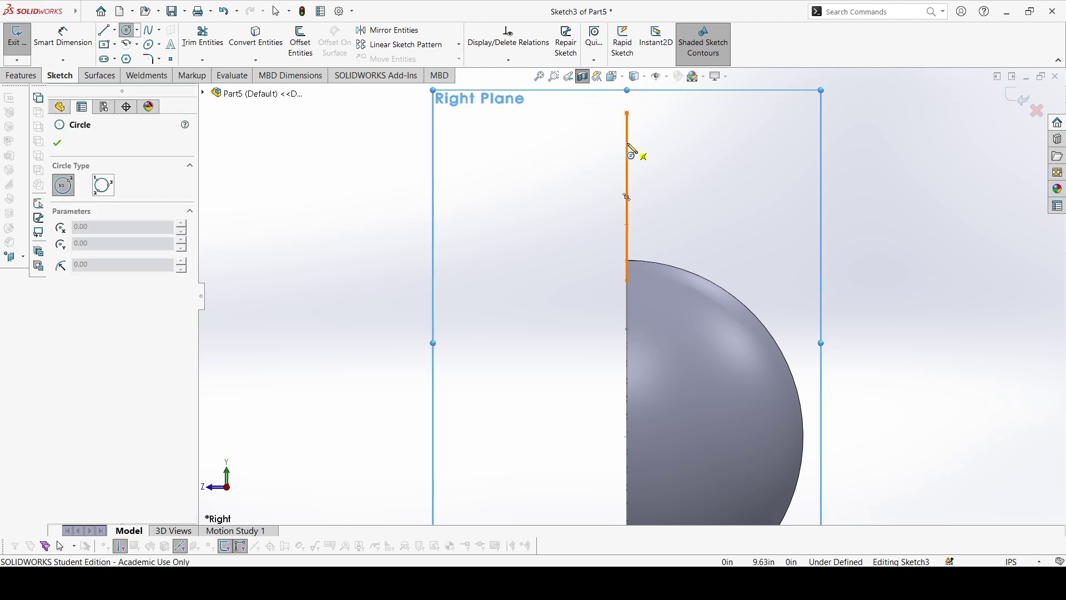
drag(627, 143, 658, 142)
right_drag(694, 183, 673, 142)
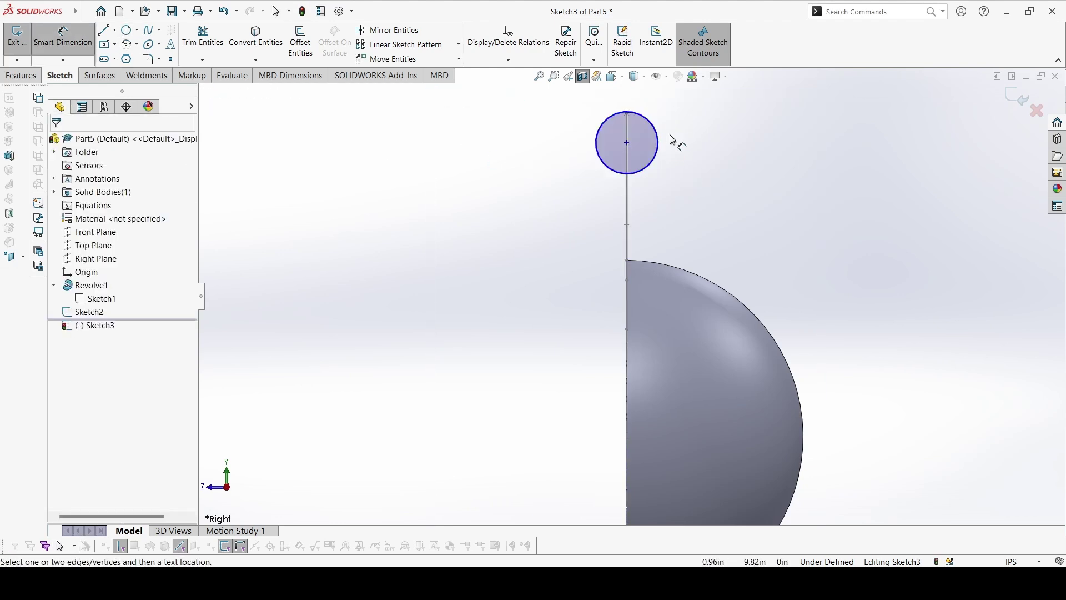
click(658, 148)
click(737, 154)
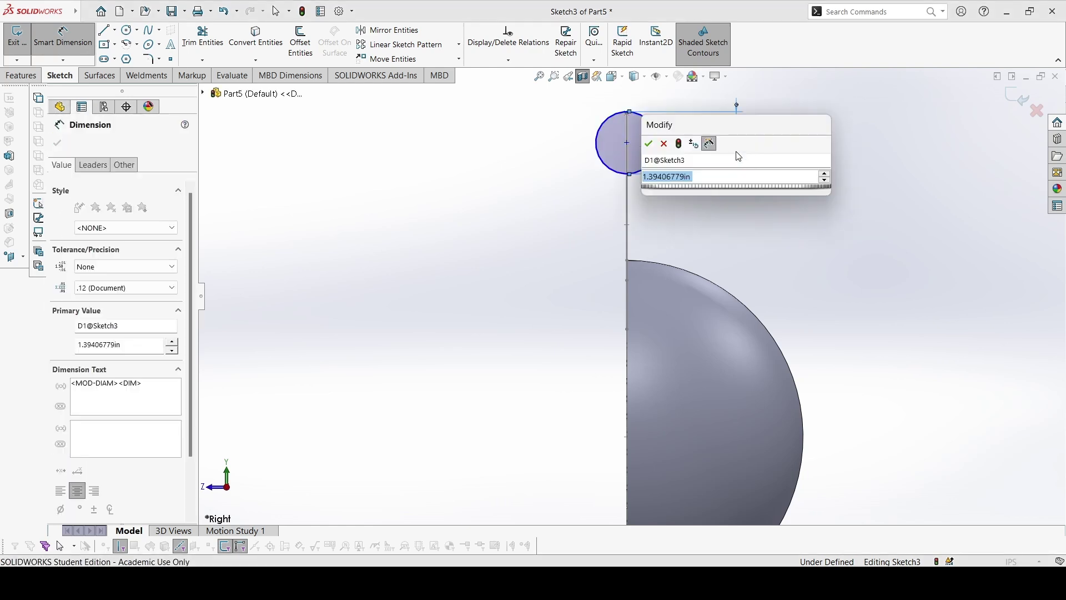
text(1.4)
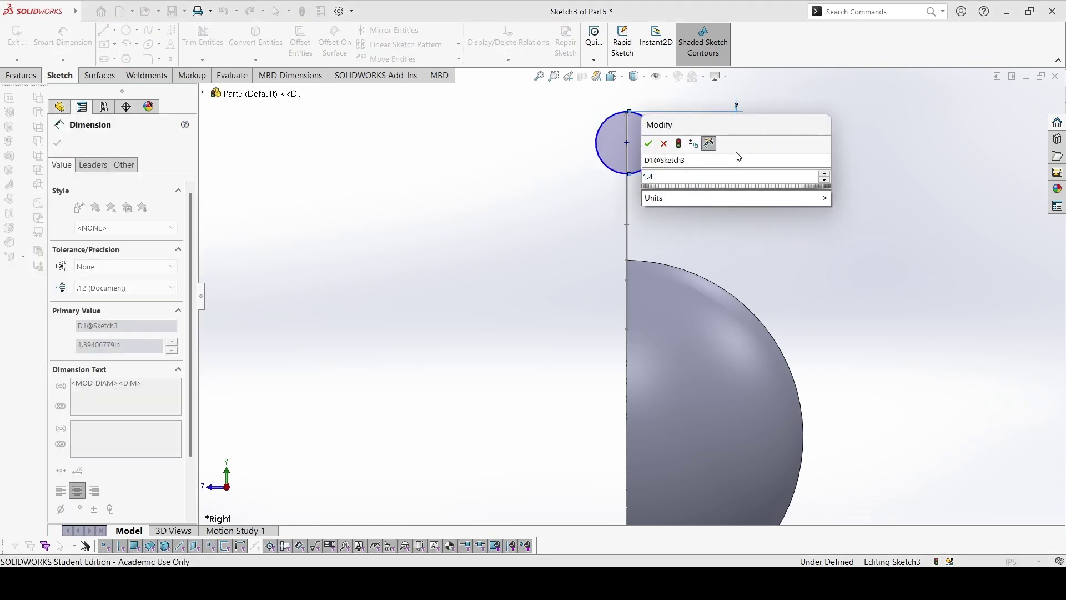
key(Escape)
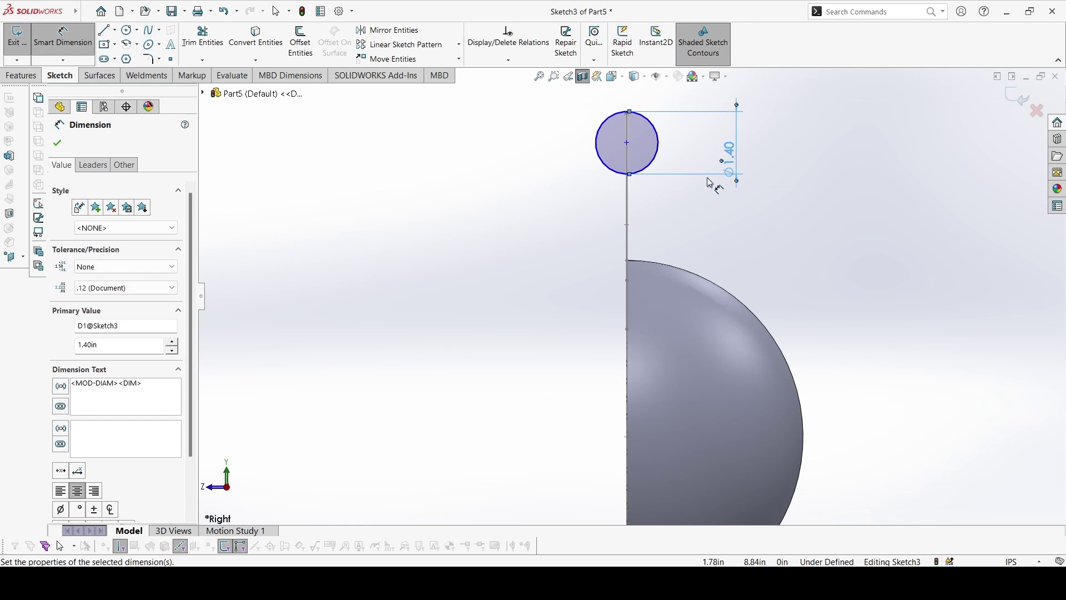
key(Escape)
Make the circle concentric with the handle path's top point and close Sketch3.
click(620, 128)
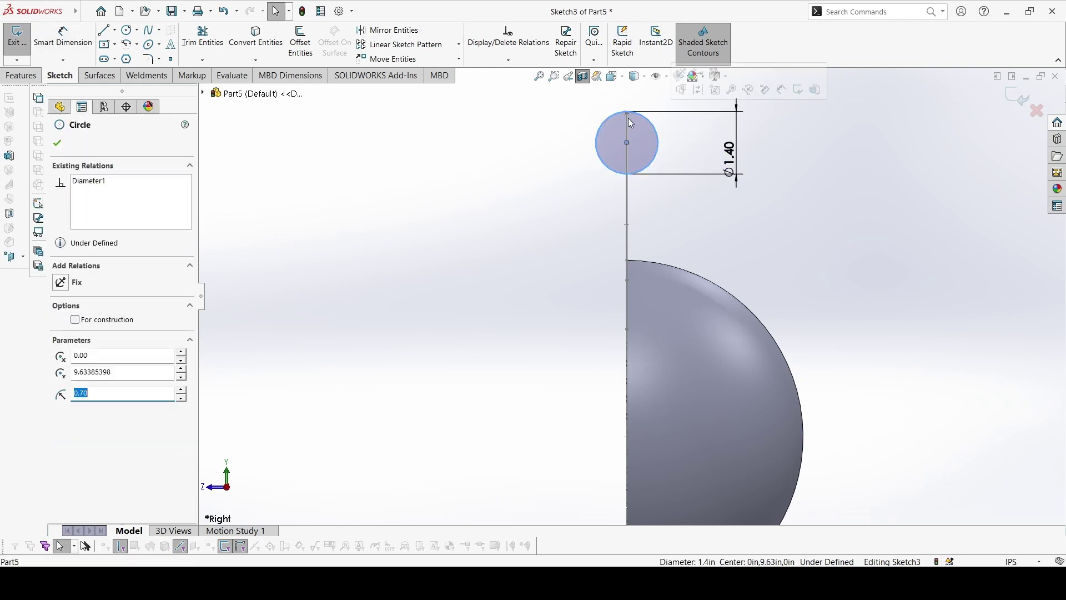
ctrl+click(628, 113)
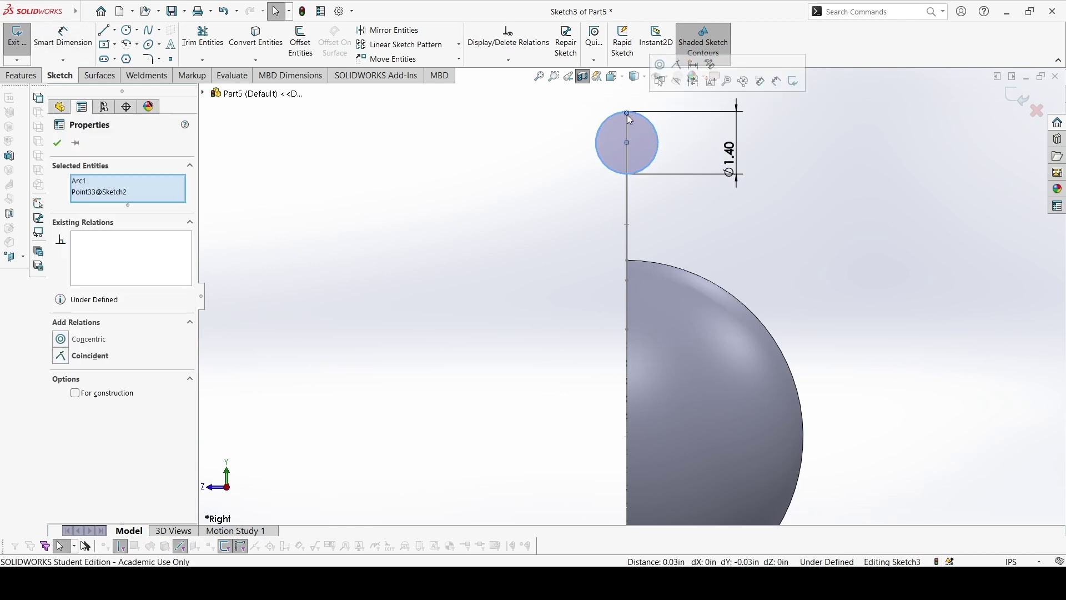
click(660, 65)
key(Escape)
key(f)
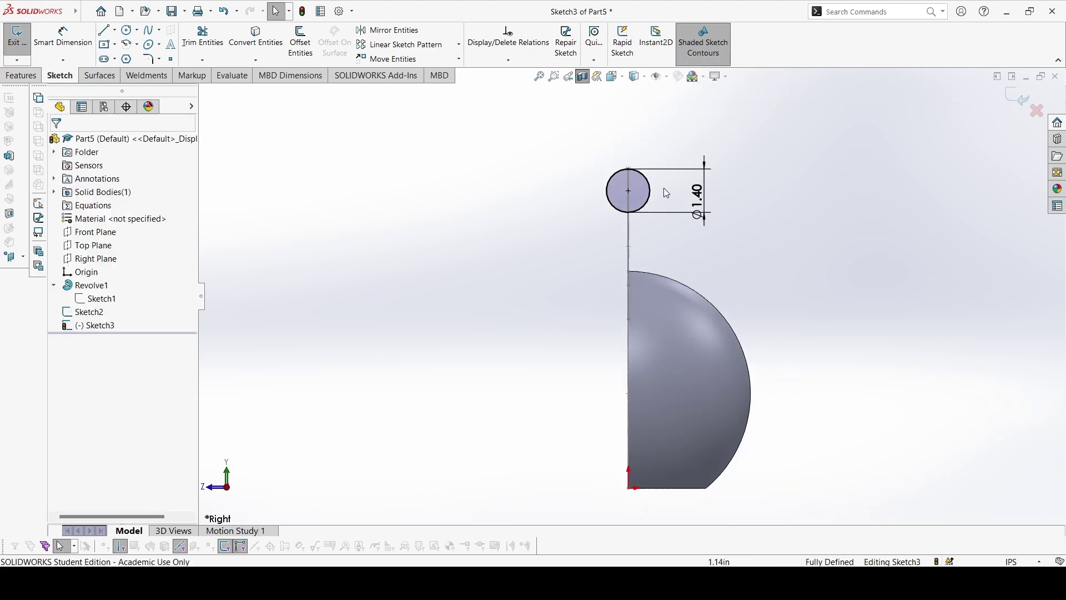
middle_drag(666, 192, 701, 245)
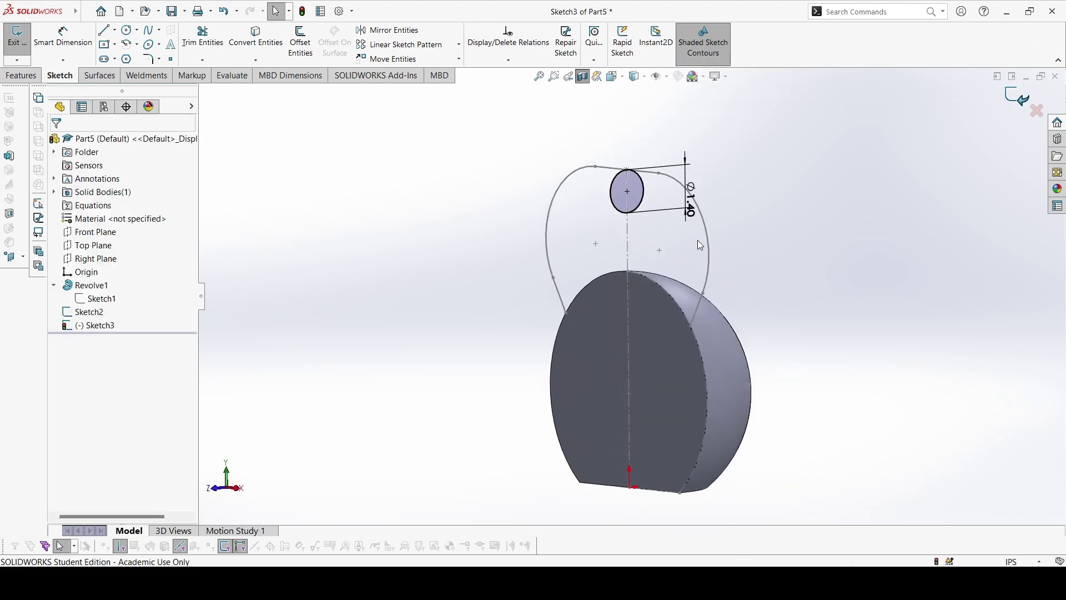
key(ctrl+b)
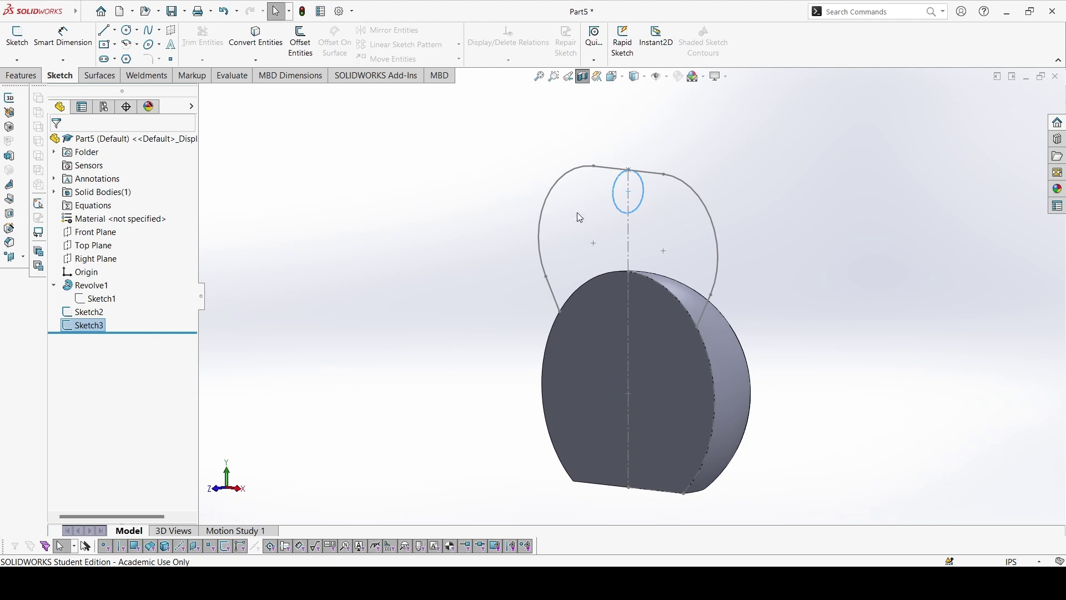
Sweep the Ø1.40 circle bidirectionally along the Sketch2 path into a solid handle.
click(28, 77)
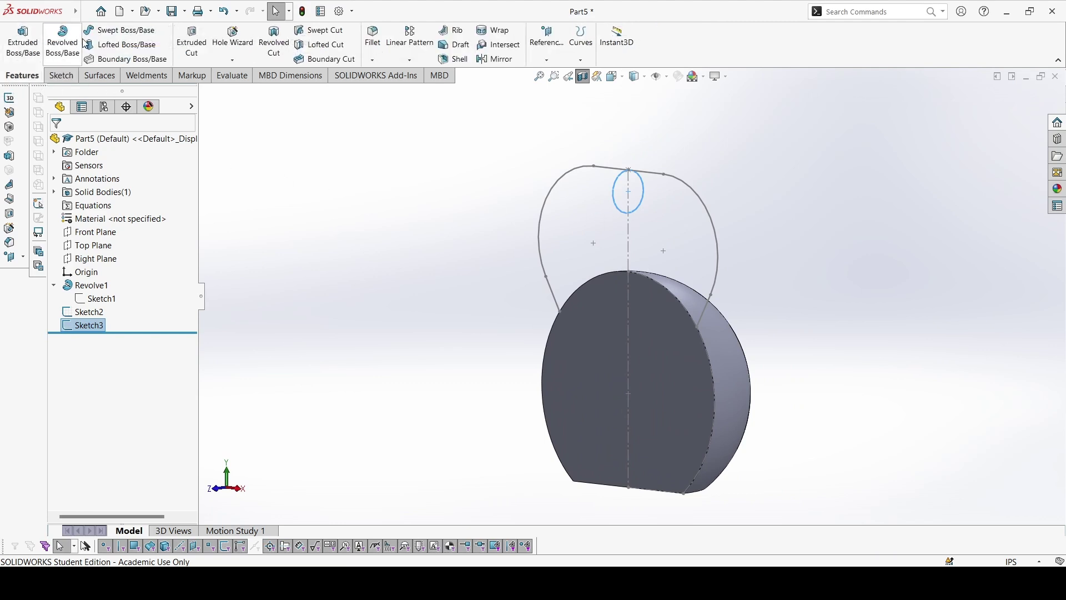
click(128, 31)
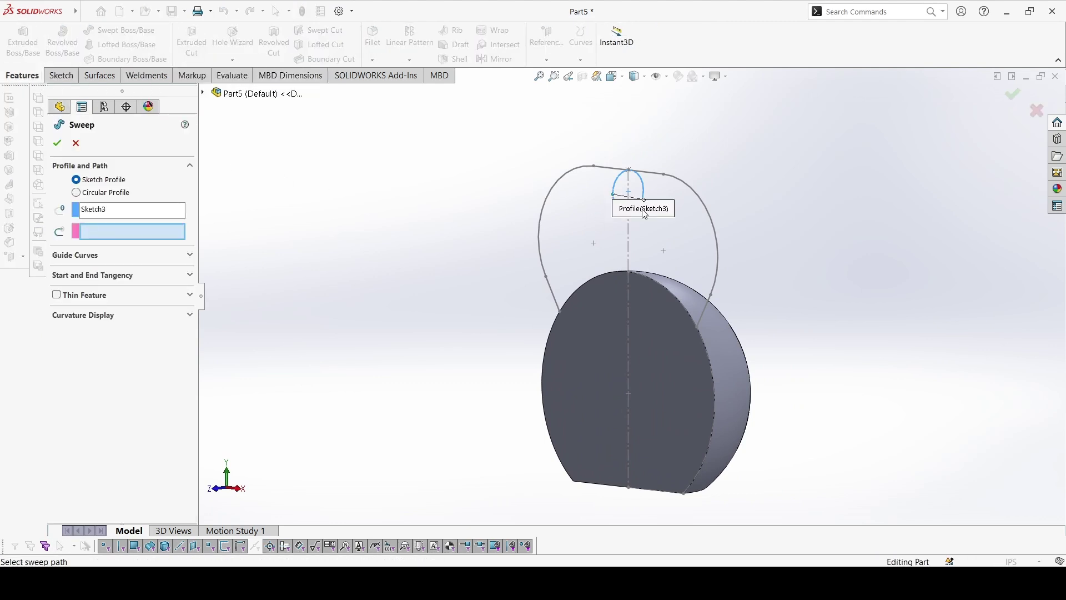
click(704, 205)
click(111, 253)
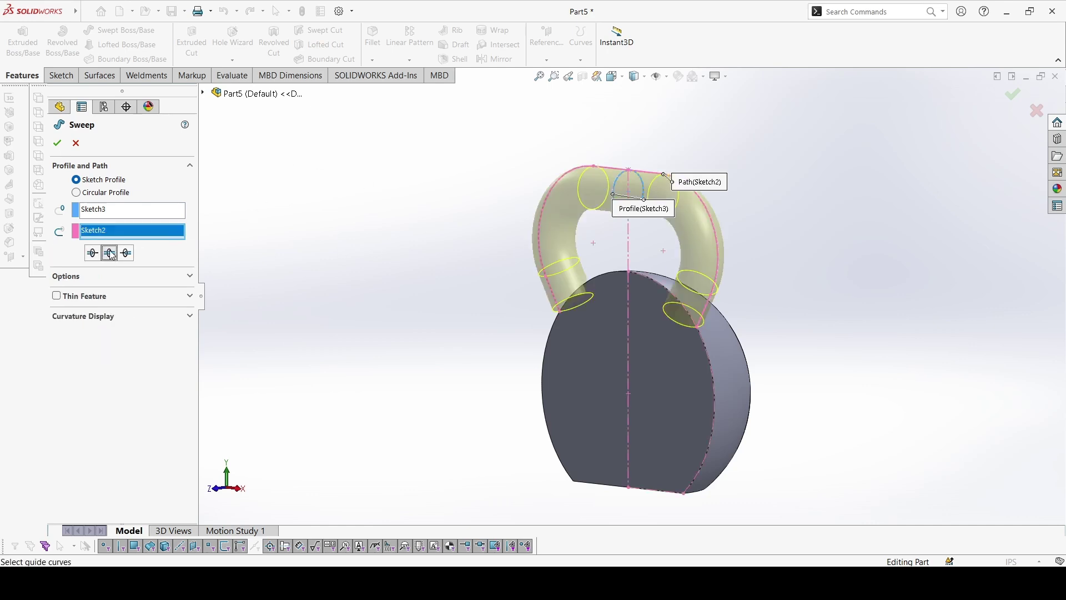
click(57, 142)
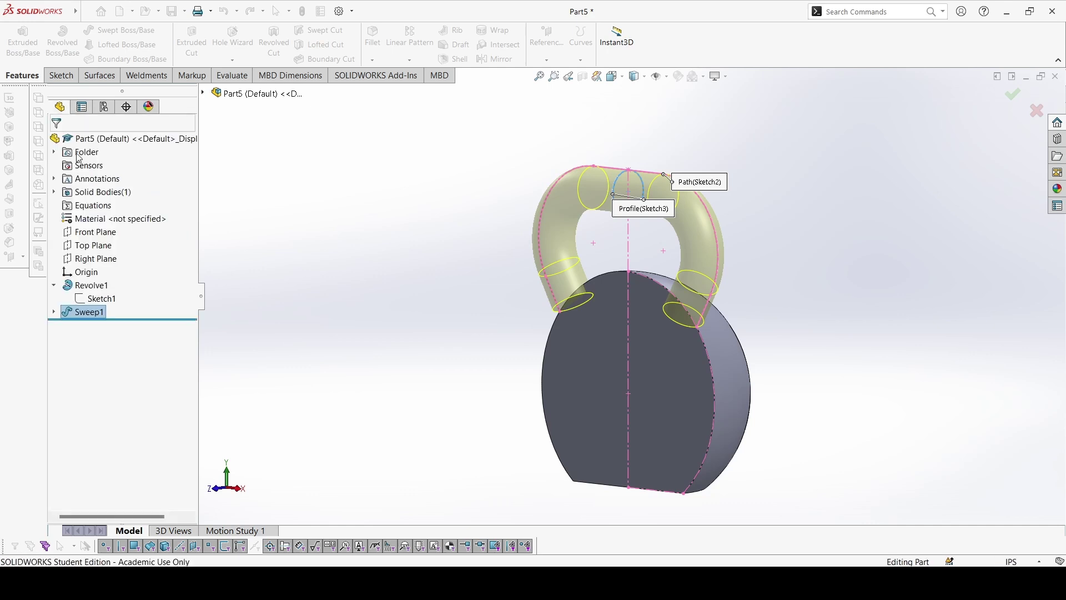
Turn off the section view and orbit to see the whole kettlebell.
click(583, 78)
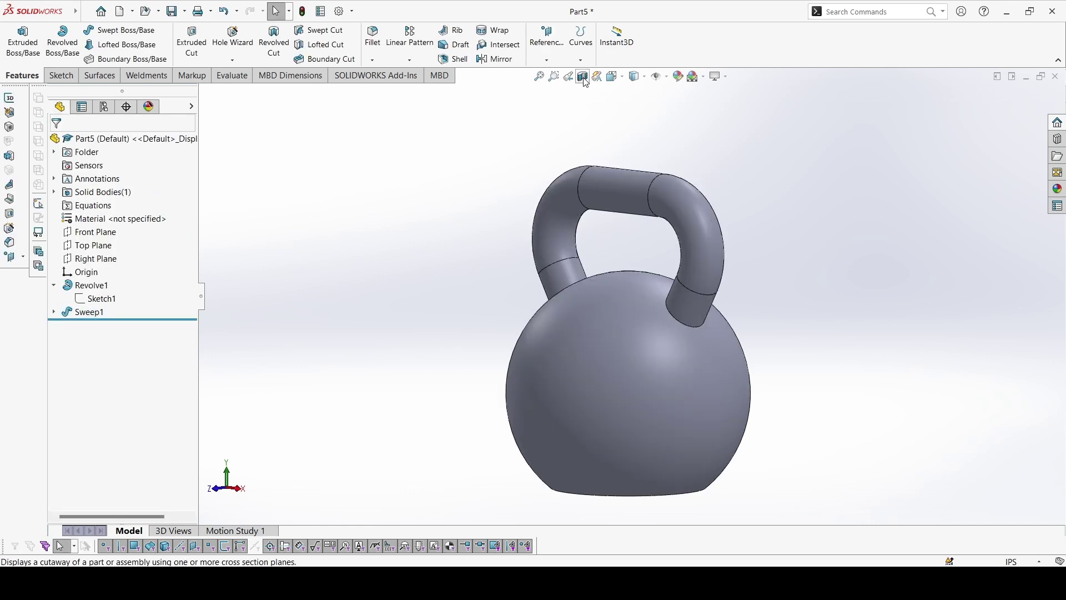
middle_drag(639, 272, 634, 348)
scroll(635, 348, down, 3)
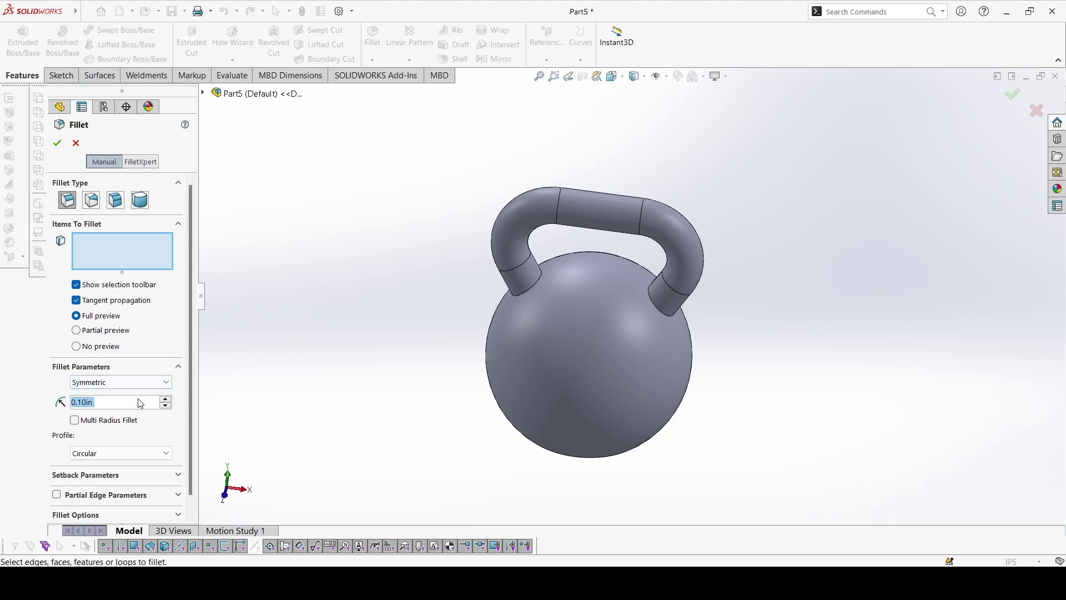
Apply a 0.5in fillet to both handle-to-ball edges and the bottom face.
text(0.5)
key(Return)
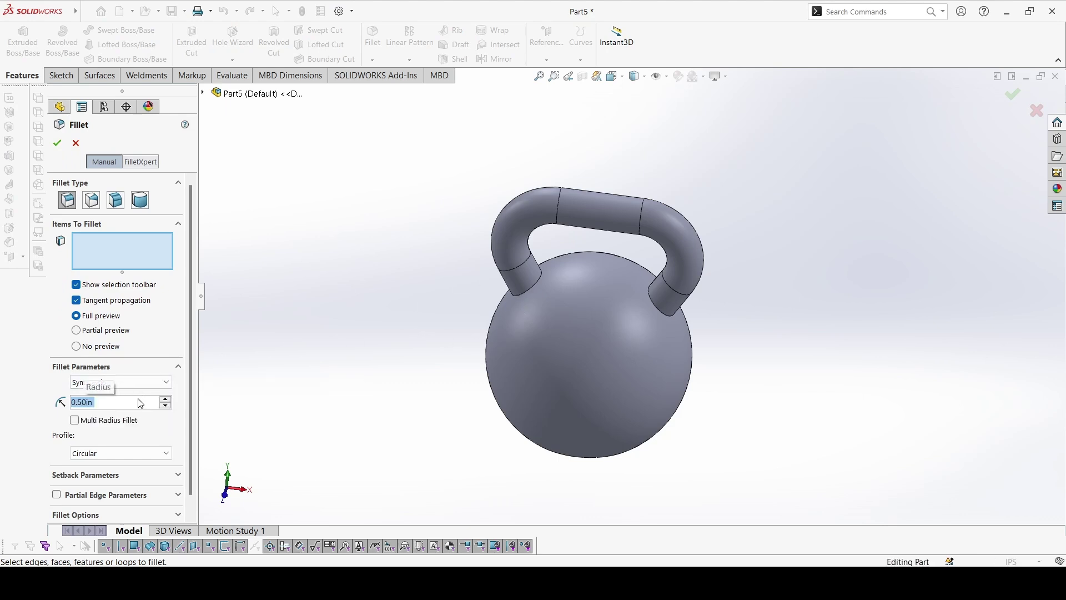
click(528, 288)
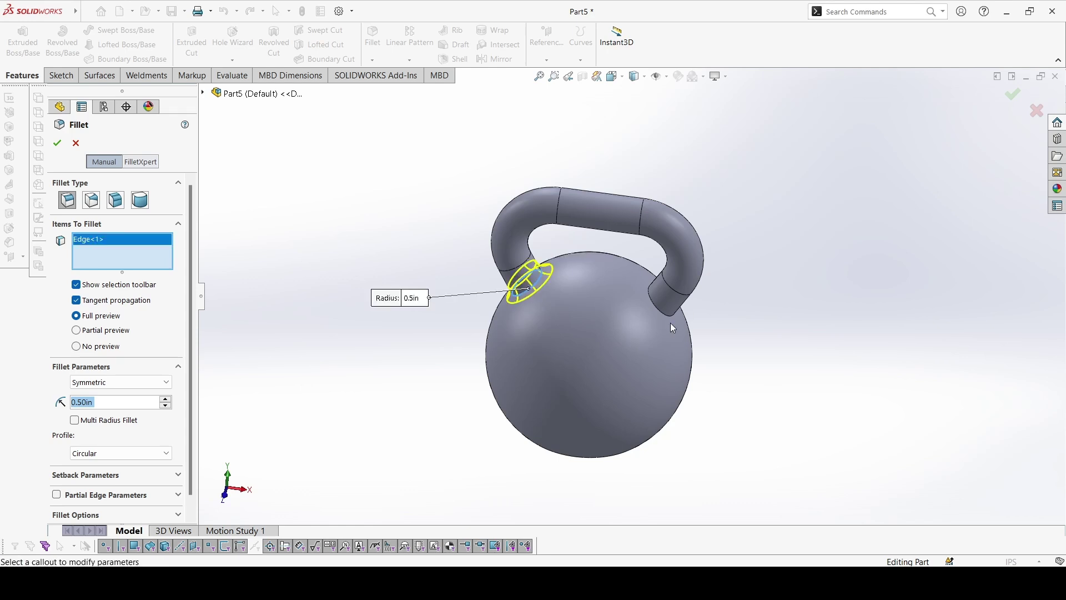
click(663, 314)
middle_drag(649, 342, 644, 366)
click(608, 437)
Accept the fillet and assign Gray Cast Iron as the part's material.
right_click(642, 435)
right_click(106, 206)
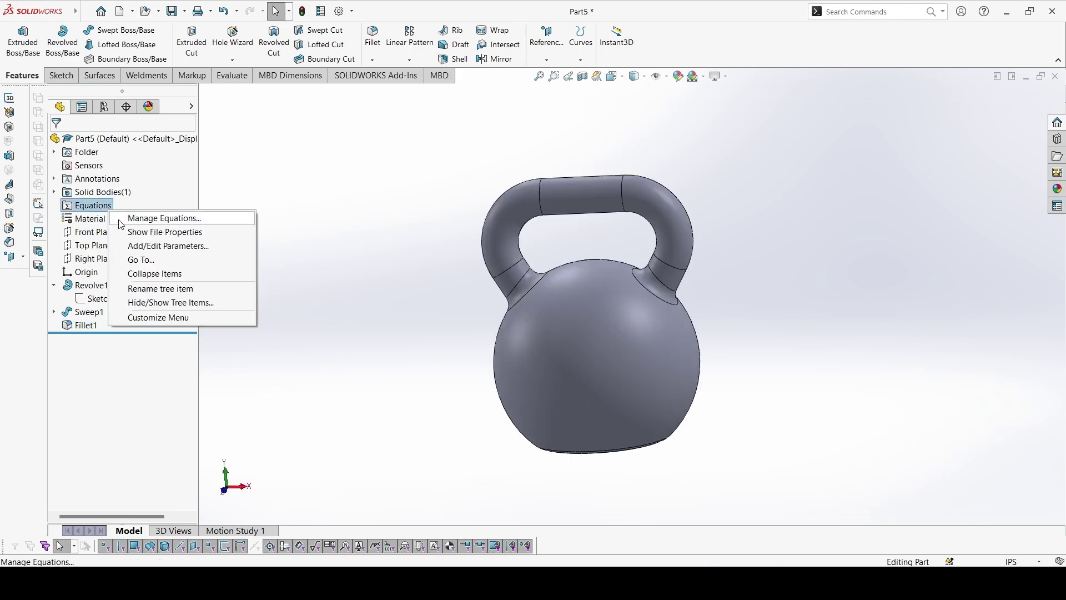
click(104, 225)
right_click(104, 224)
click(136, 232)
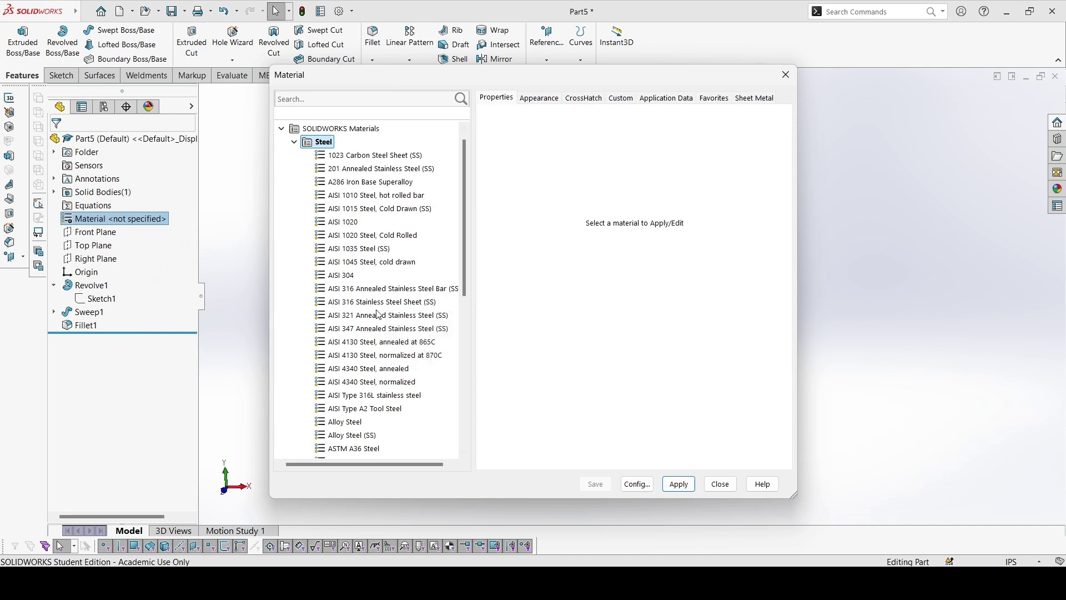
scroll(378, 314, down, 7)
double_click(301, 304)
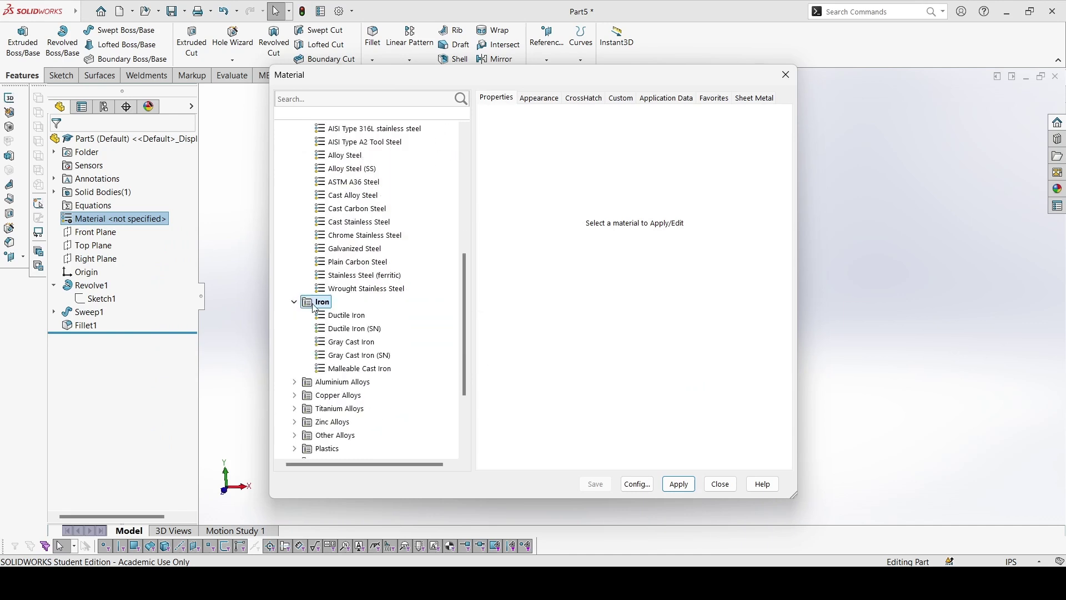
click(356, 278)
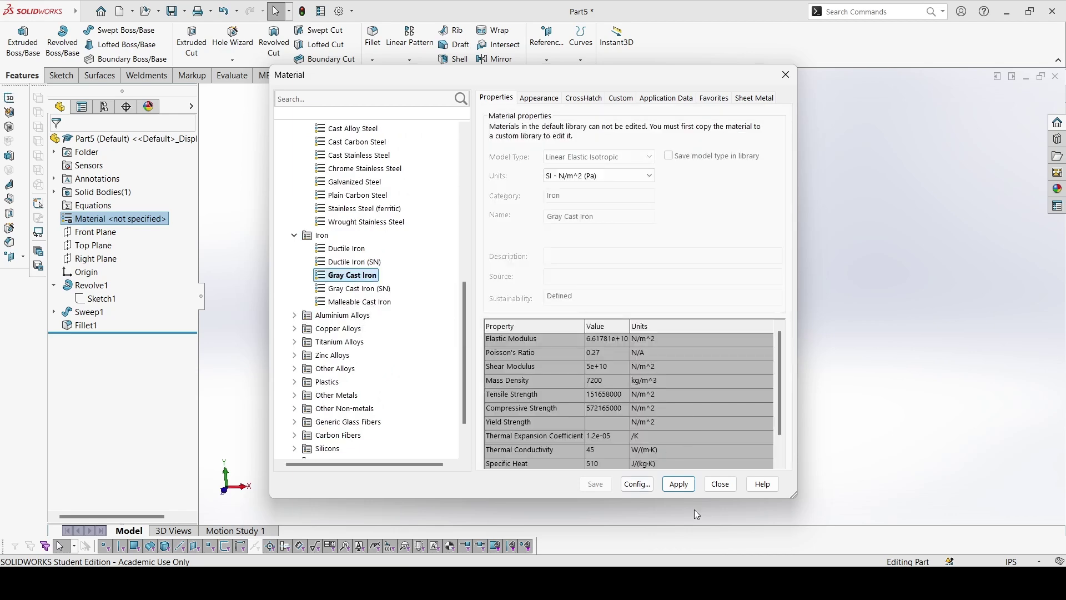
click(679, 484)
click(720, 483)
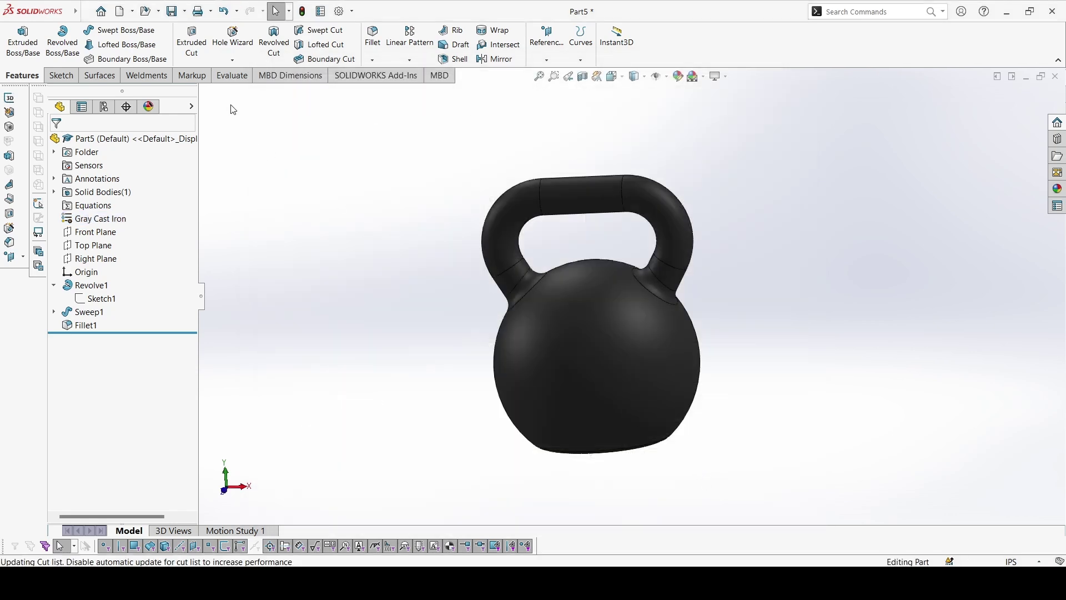
Calculate mass properties (69.96 lb) and compare with the PDF answer key.
click(232, 76)
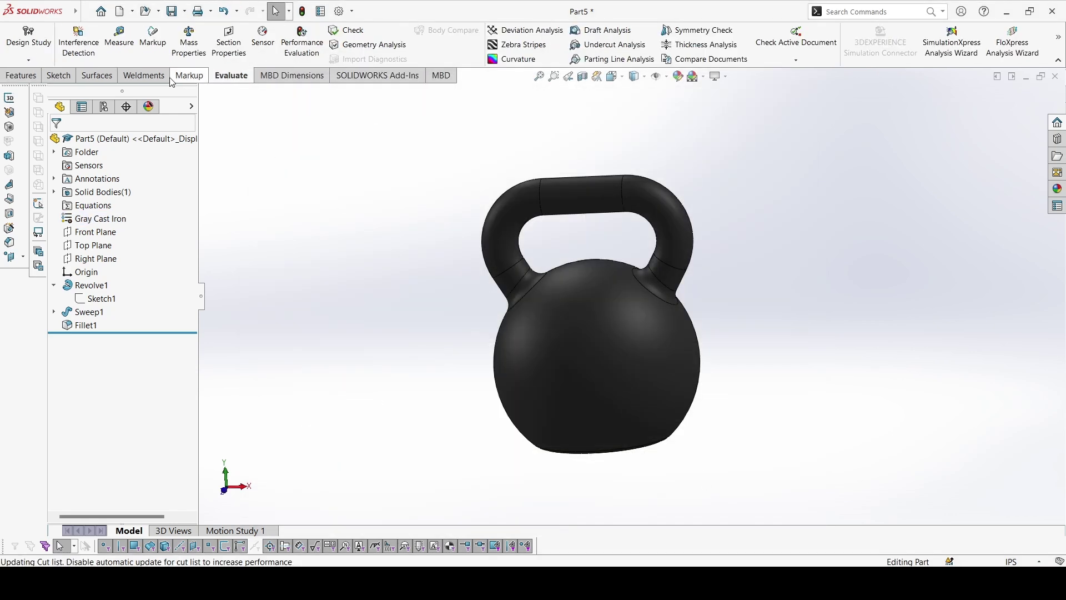
click(189, 42)
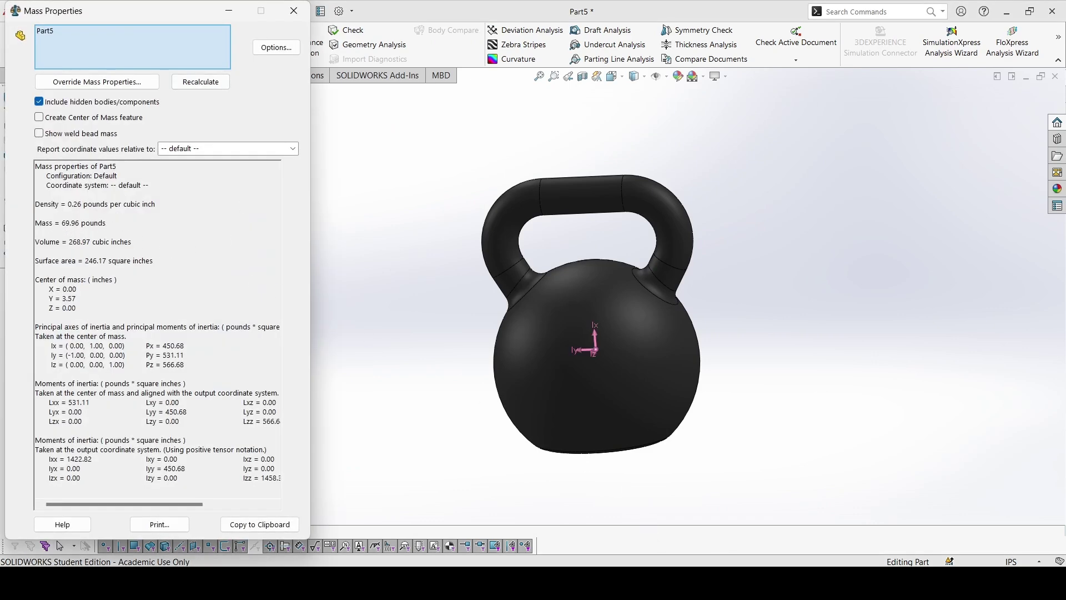
key(alt+Tab)
click(266, 14)
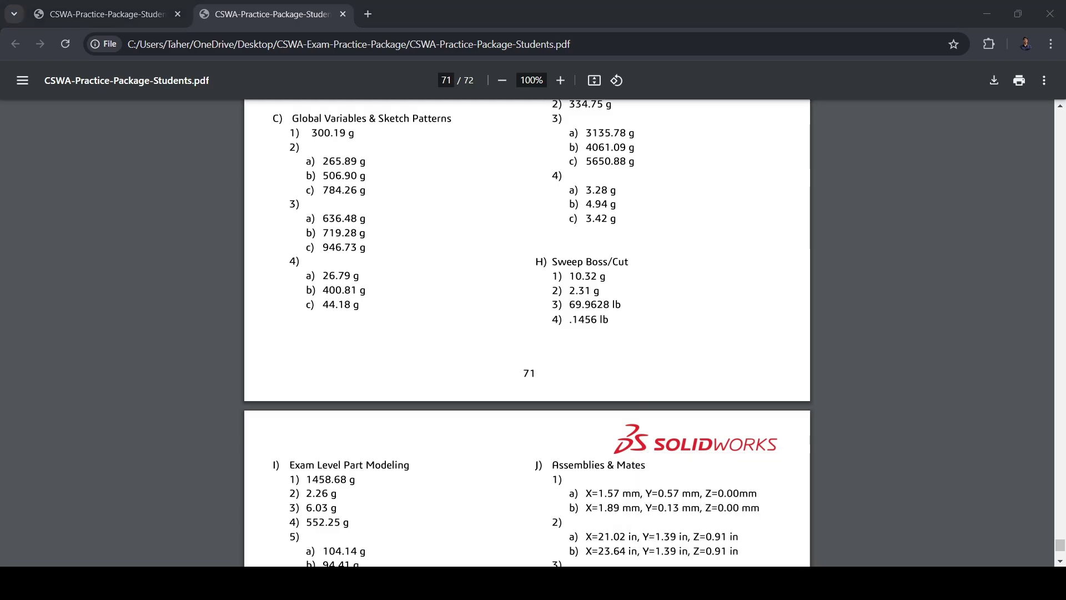
Show the mass at four decimal places (69.9630 pounds), then close Mass Properties.
key(alt+Tab)
click(278, 49)
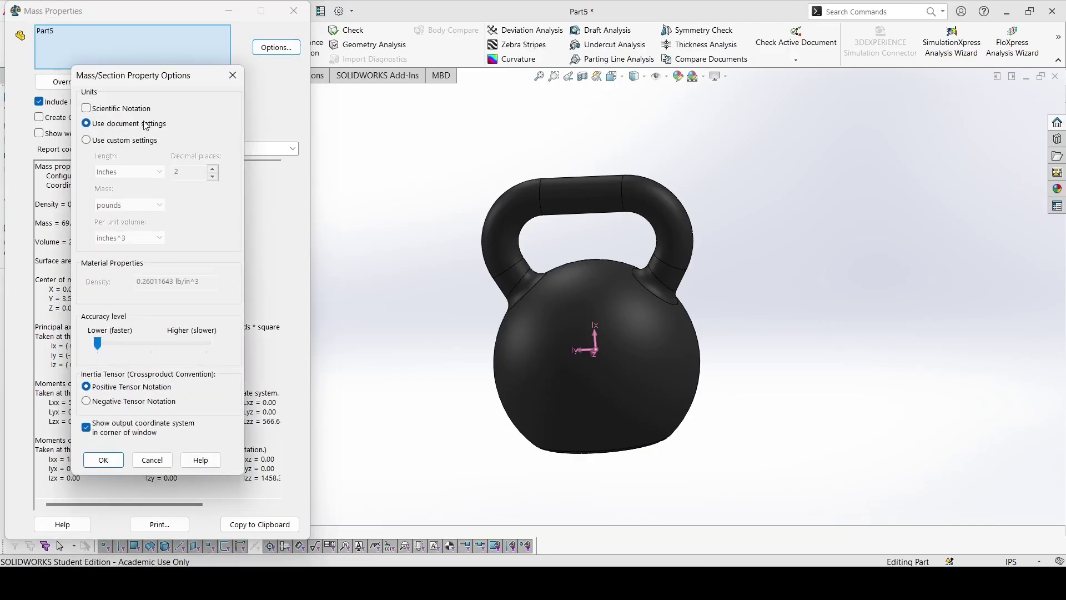
click(85, 140)
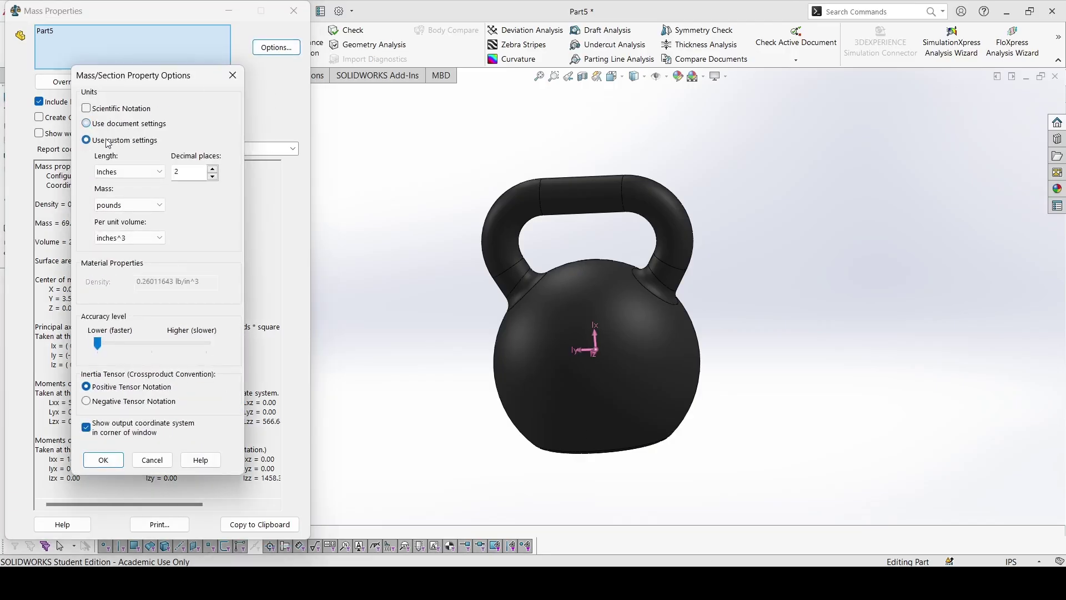
click(211, 169)
click(212, 170)
click(103, 459)
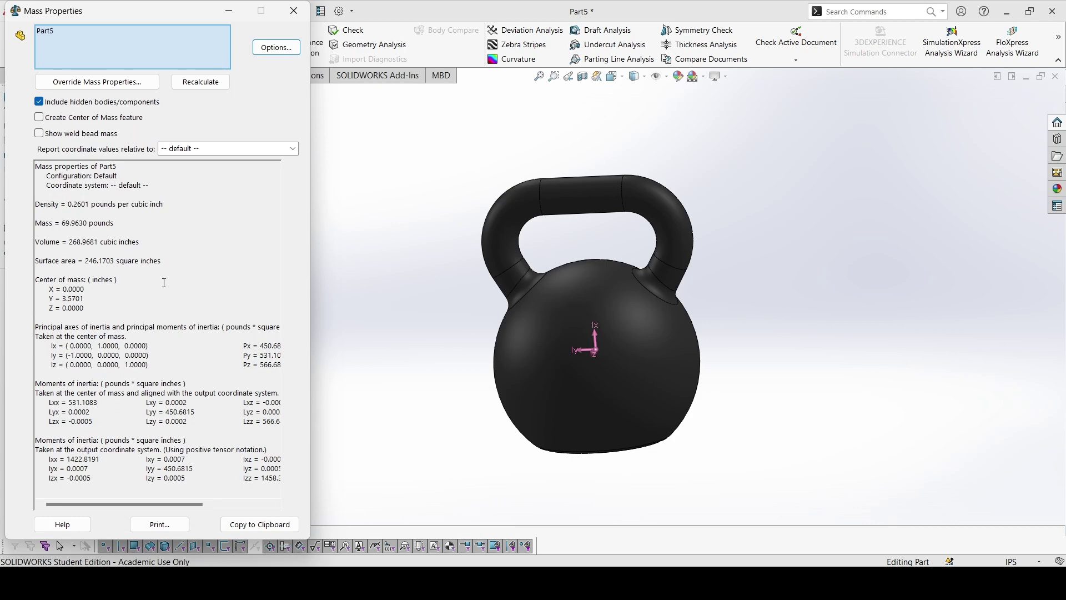
click(294, 16)
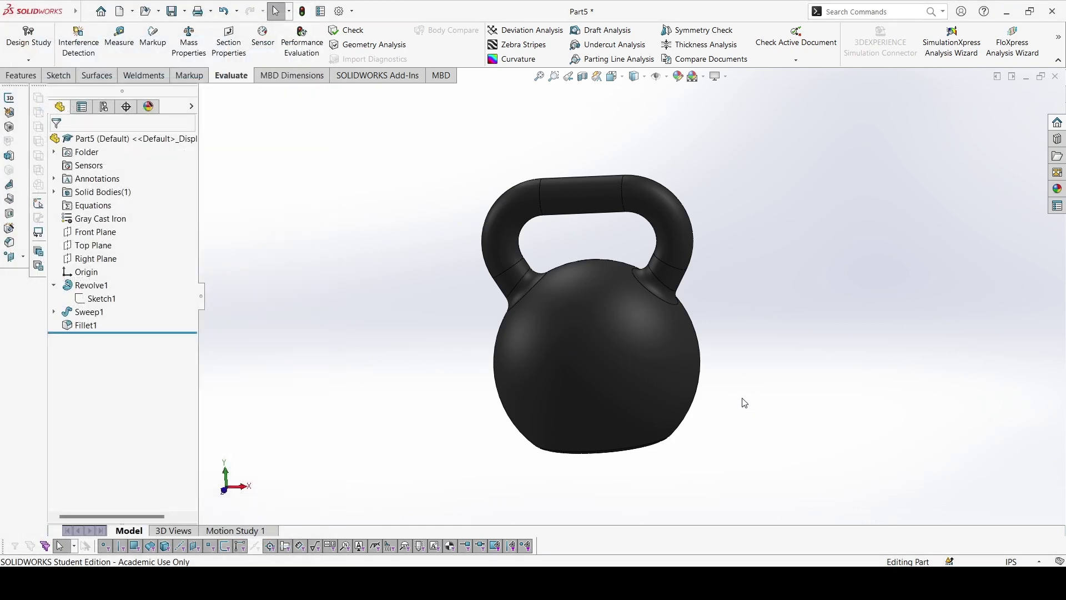